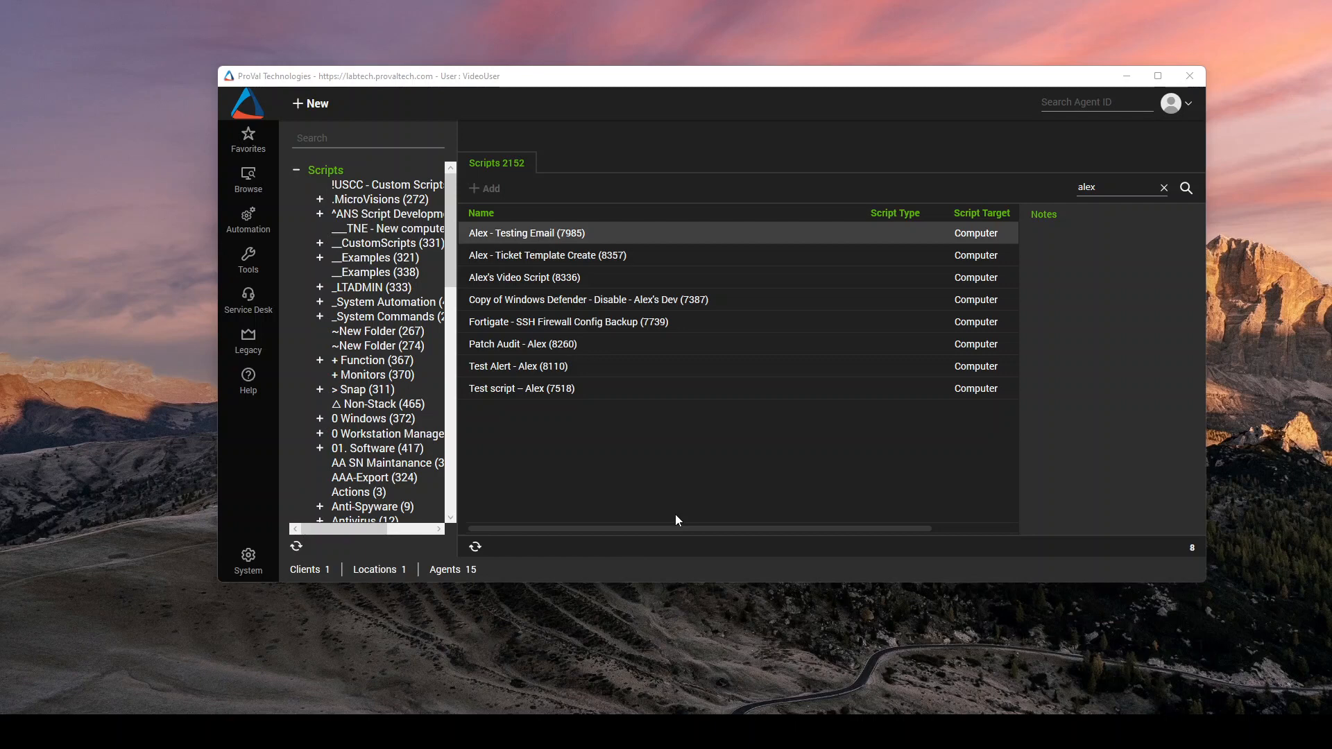
- Open the System Dashboard's additional fields configuration and load the MyCustomEDF computer field
left_click(248, 560)
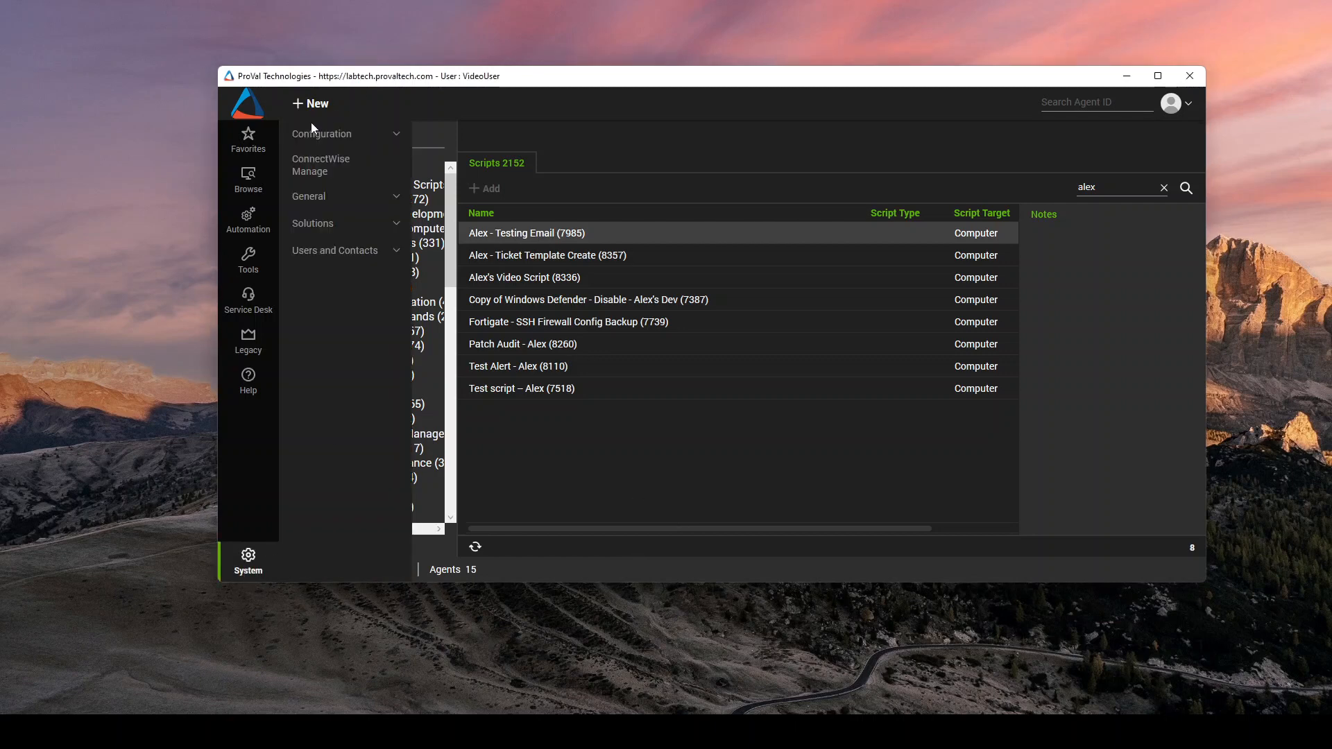
left_click(326, 138)
left_click(328, 162)
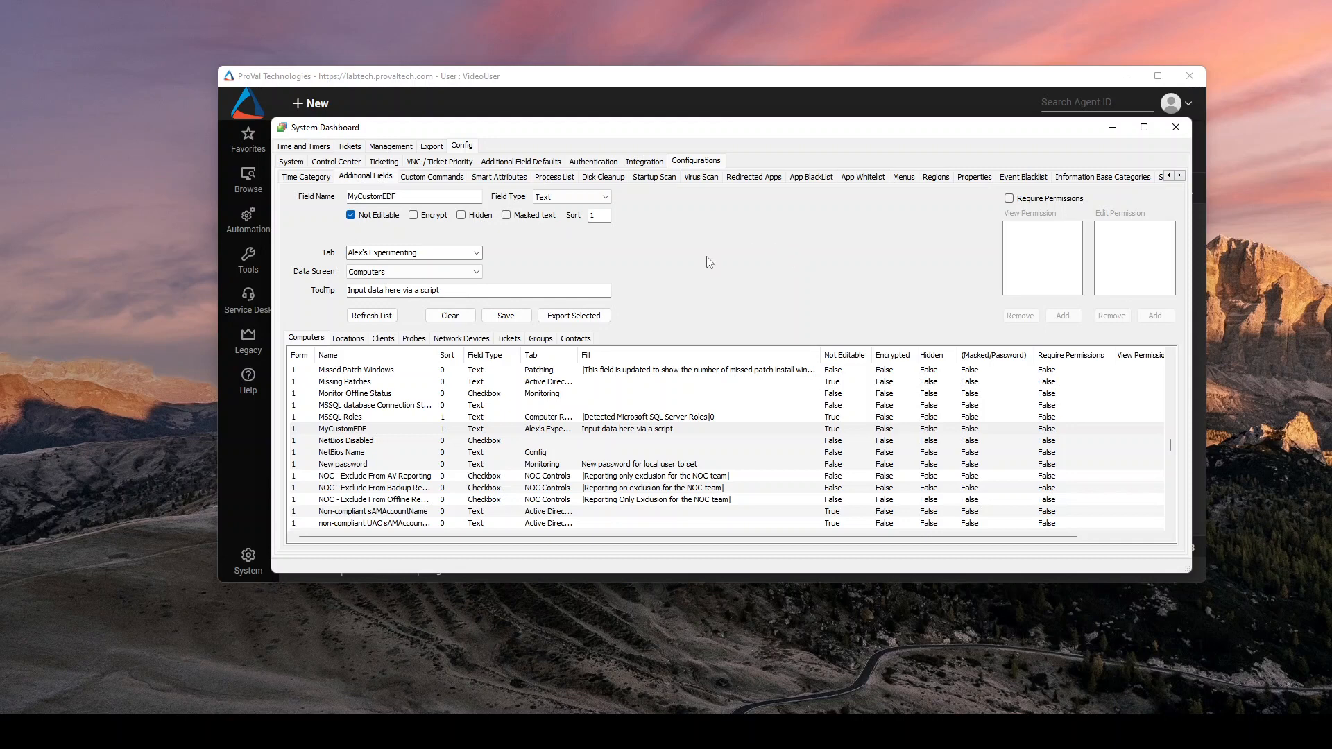
left_click(373, 430)
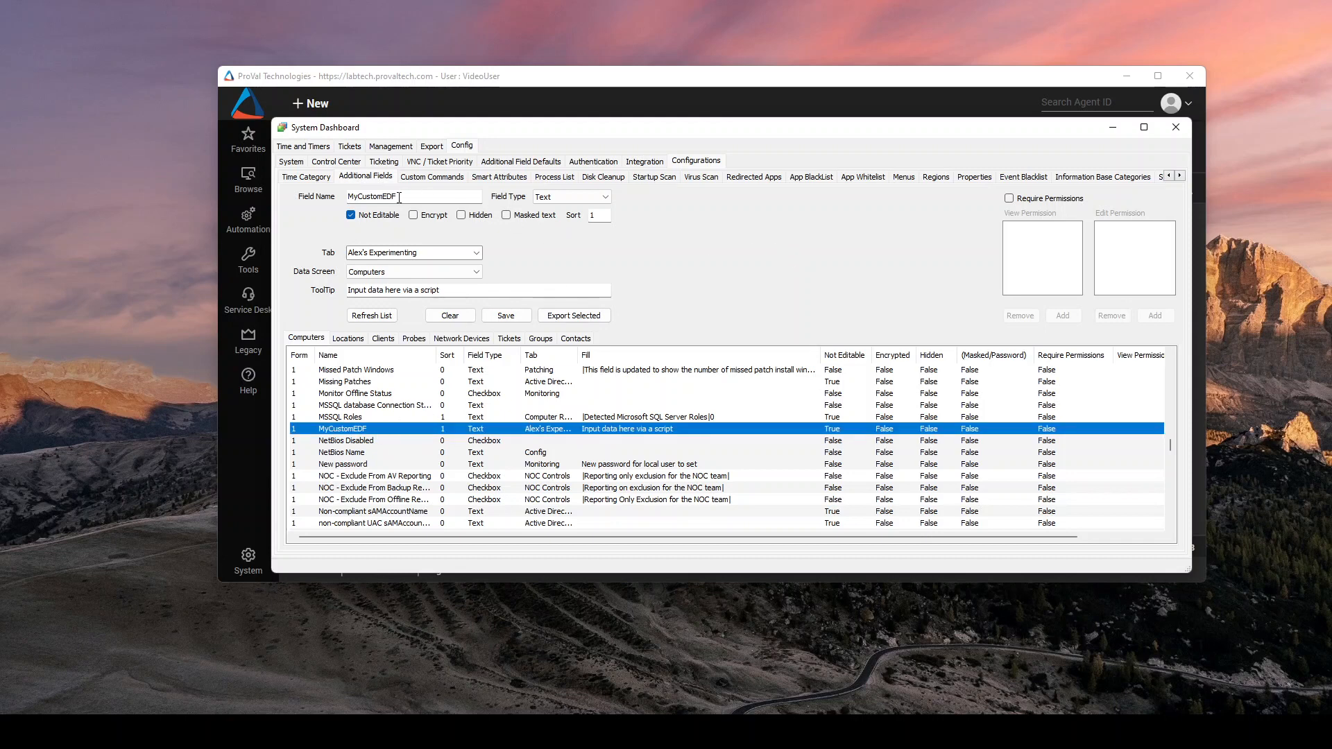
- Clear the additional field form, reload MyCustomEDF from the Computers list, and review its tooltip and tab assignment
double_click(399, 197)
left_click(450, 317)
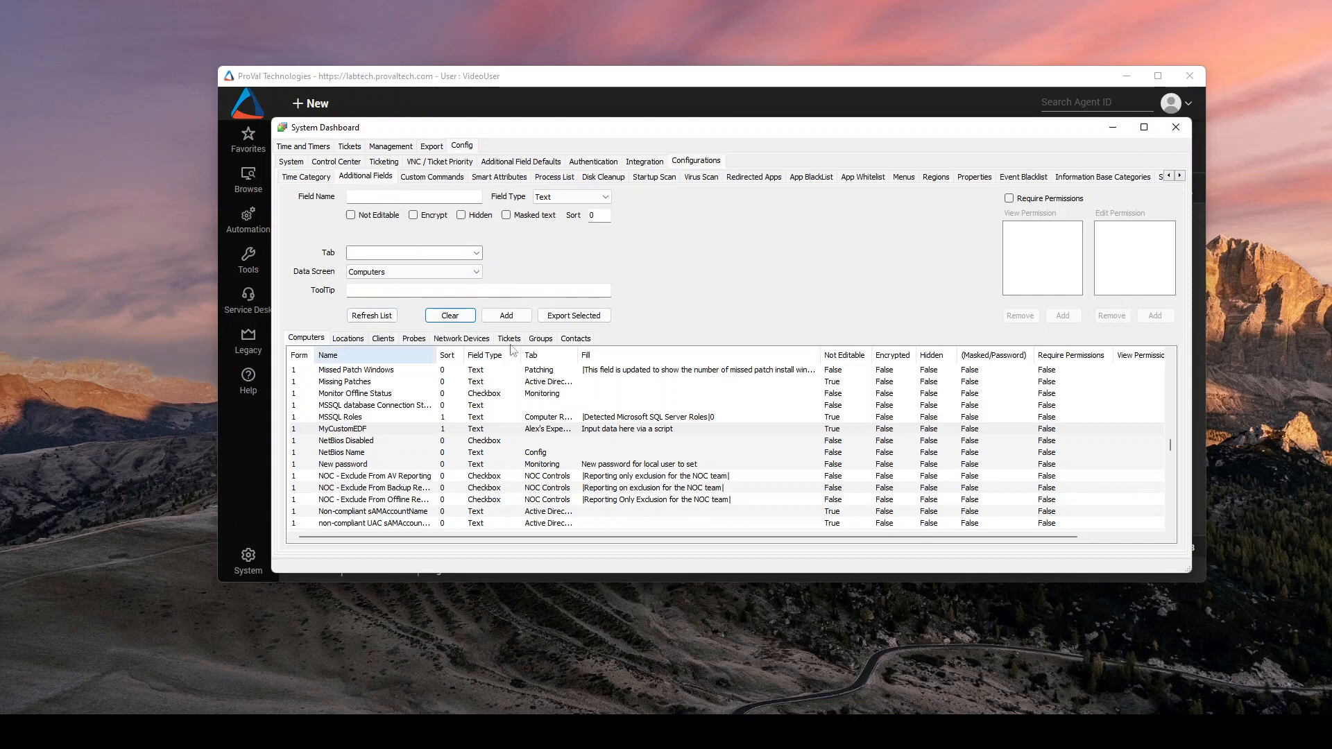
left_click(369, 419)
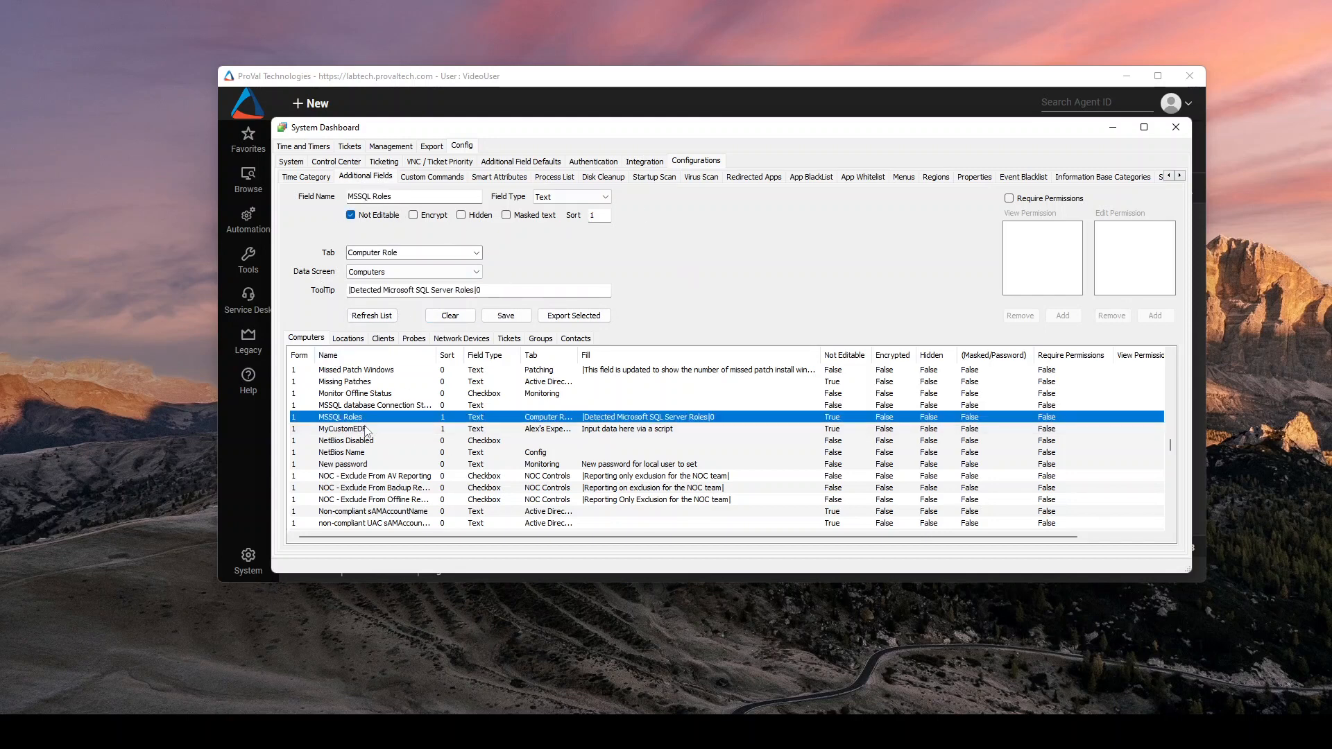
left_click(372, 430)
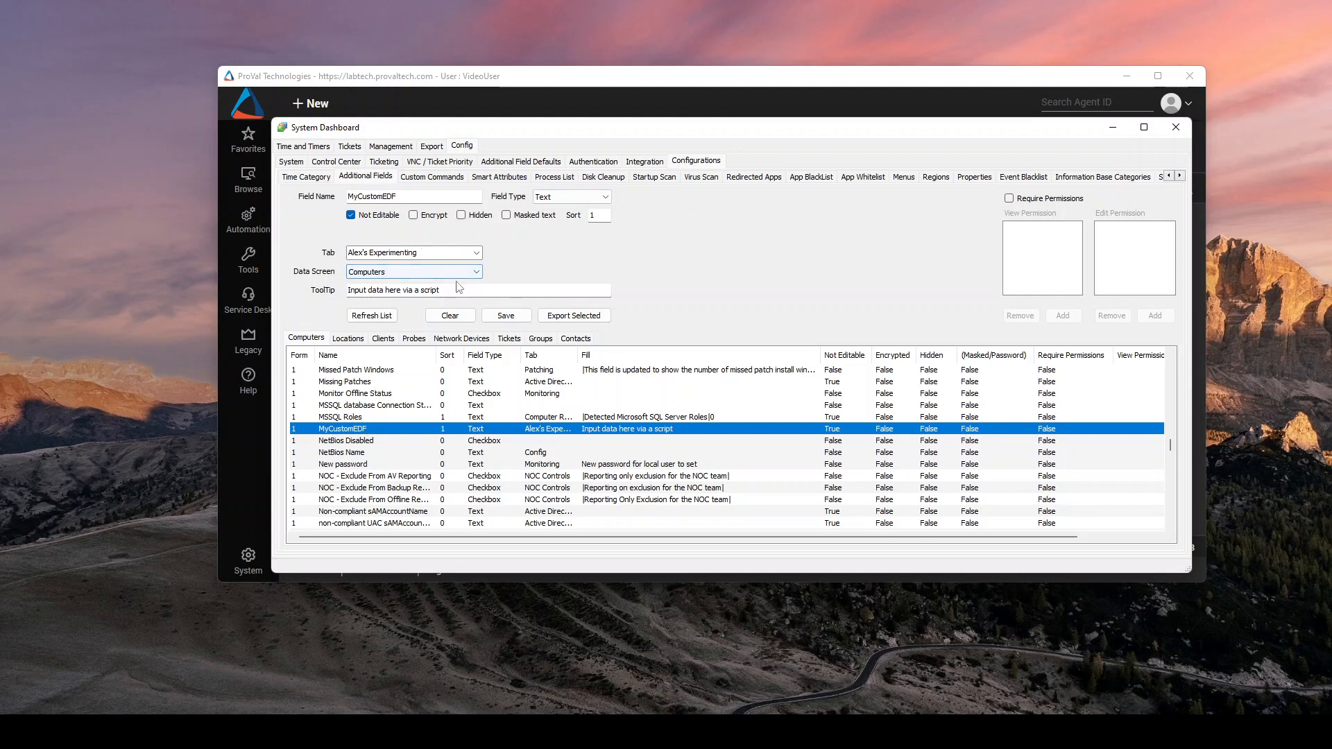
key("Tab")
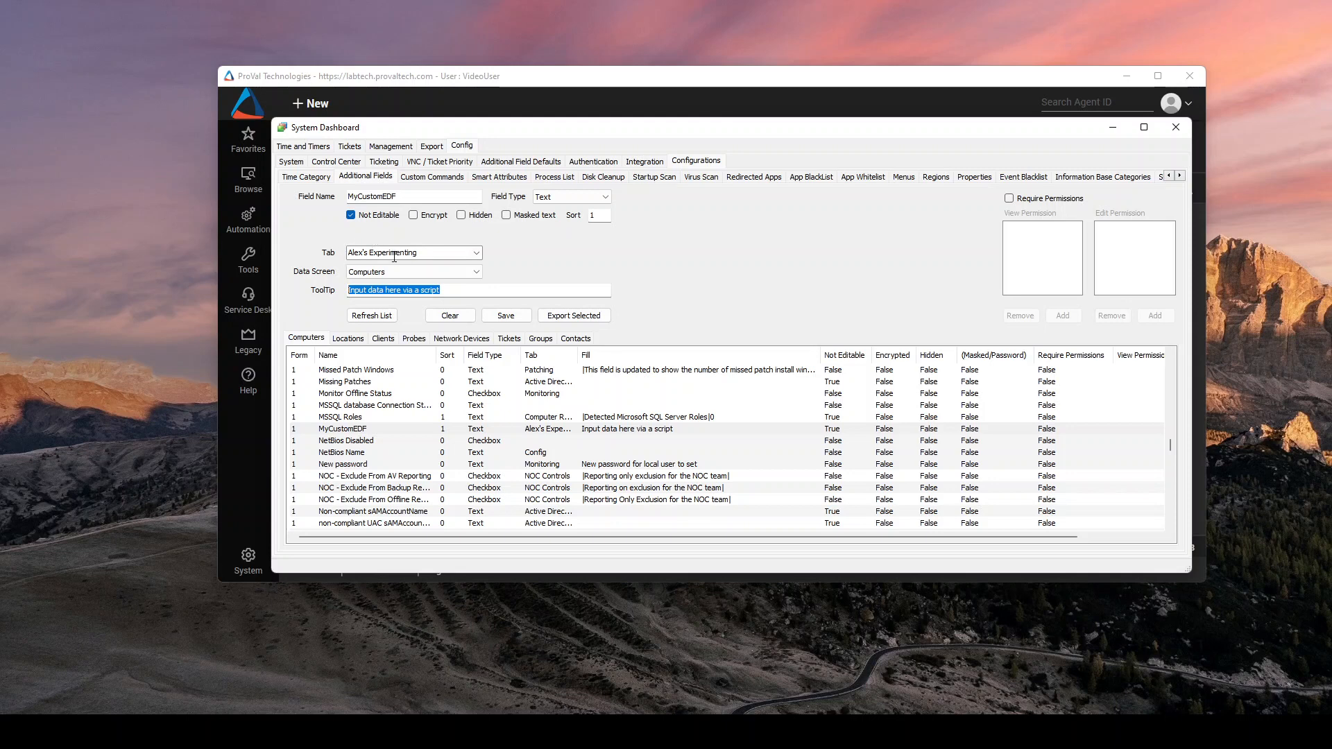
left_click(439, 255)
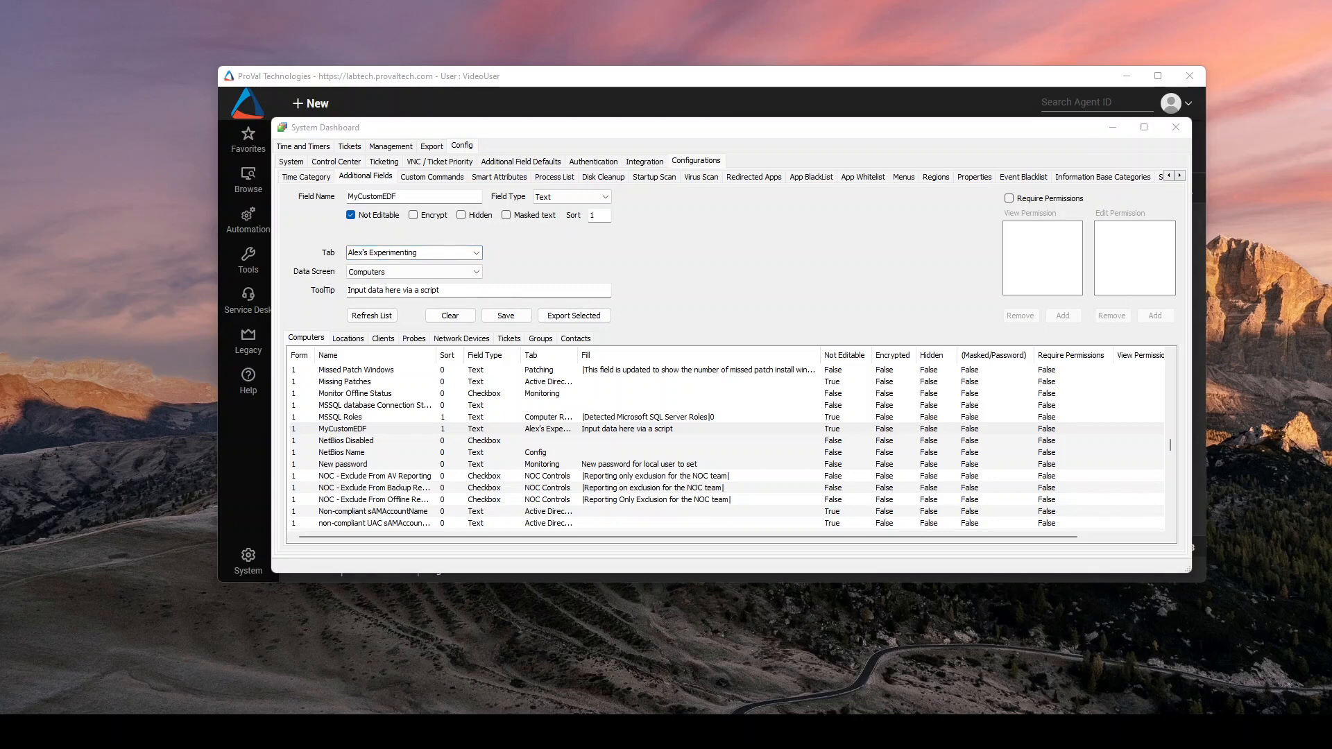
- Switch to the Testing Email script and open its PowerShell step to review the function, script type and command
left_click(665, 731)
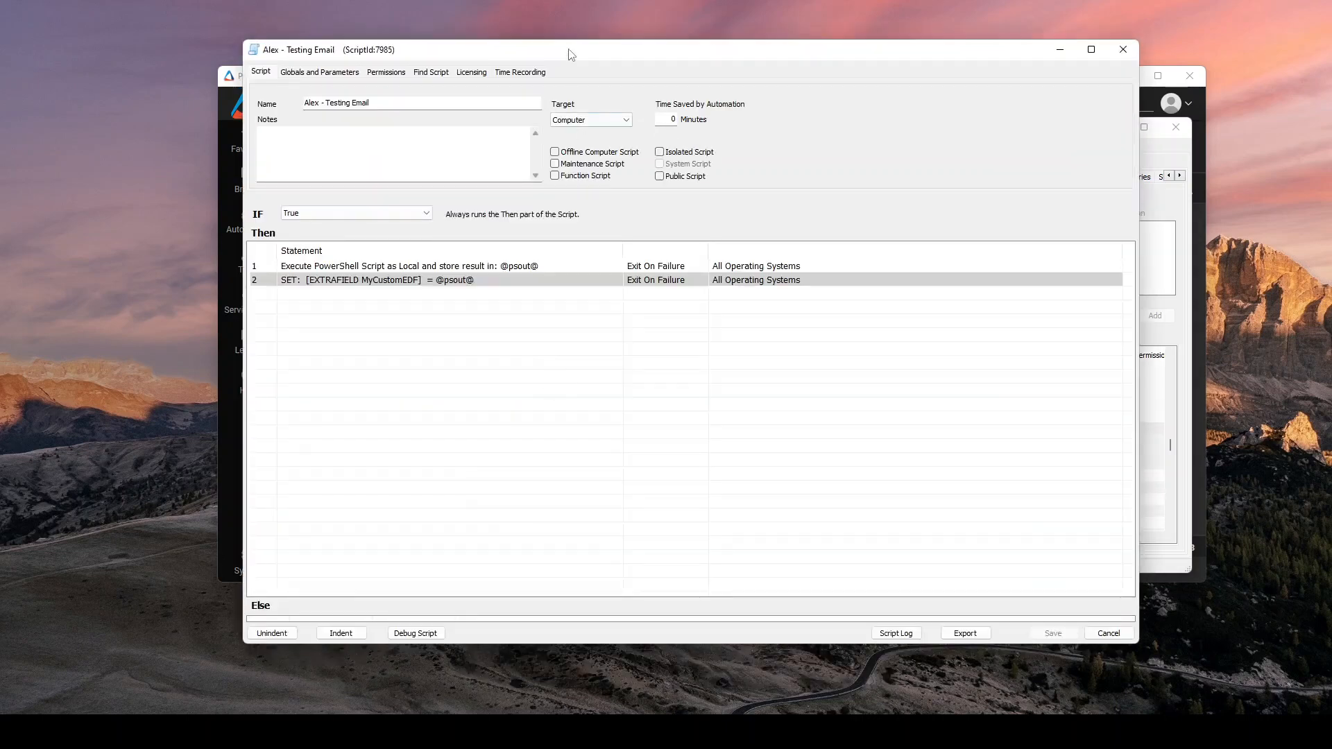
left_click_drag(568, 50, 639, 68)
left_click(444, 288)
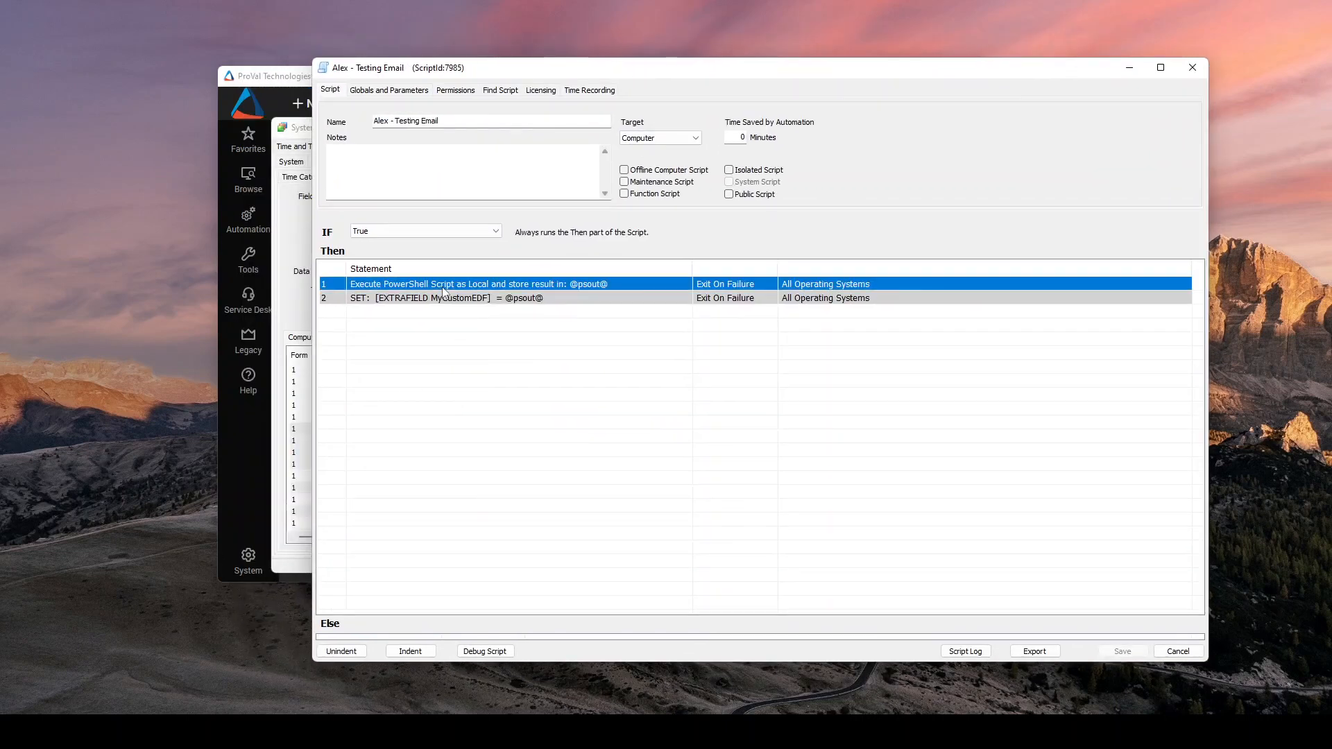
double_click(443, 290)
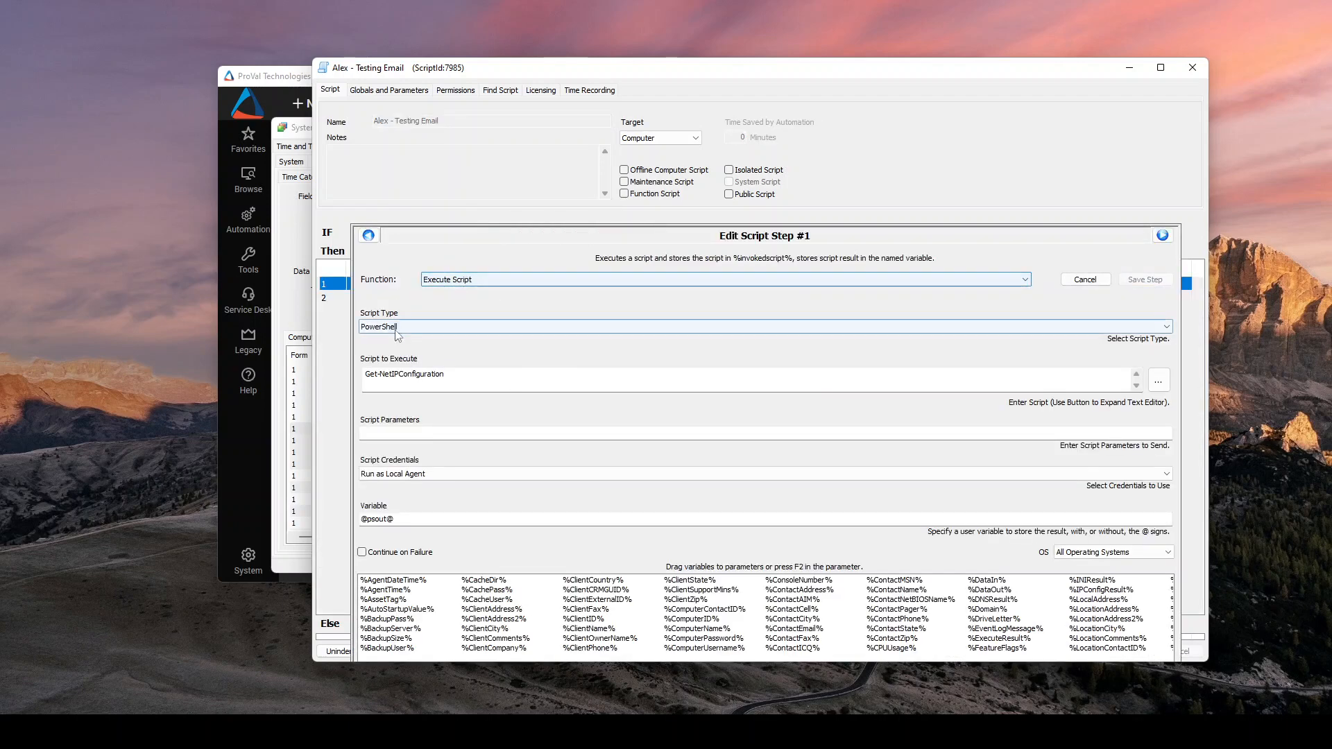
left_click(505, 278)
left_click(505, 277)
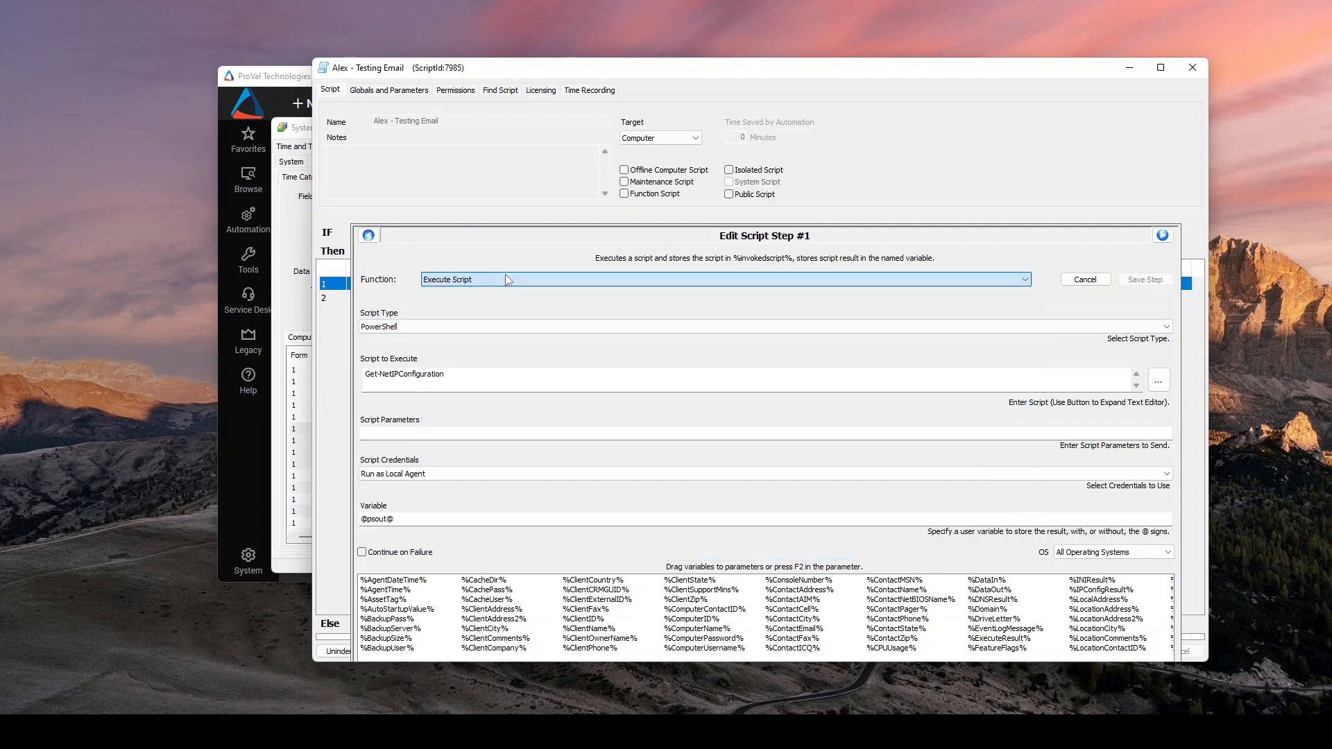
left_click(389, 329)
left_click(415, 337)
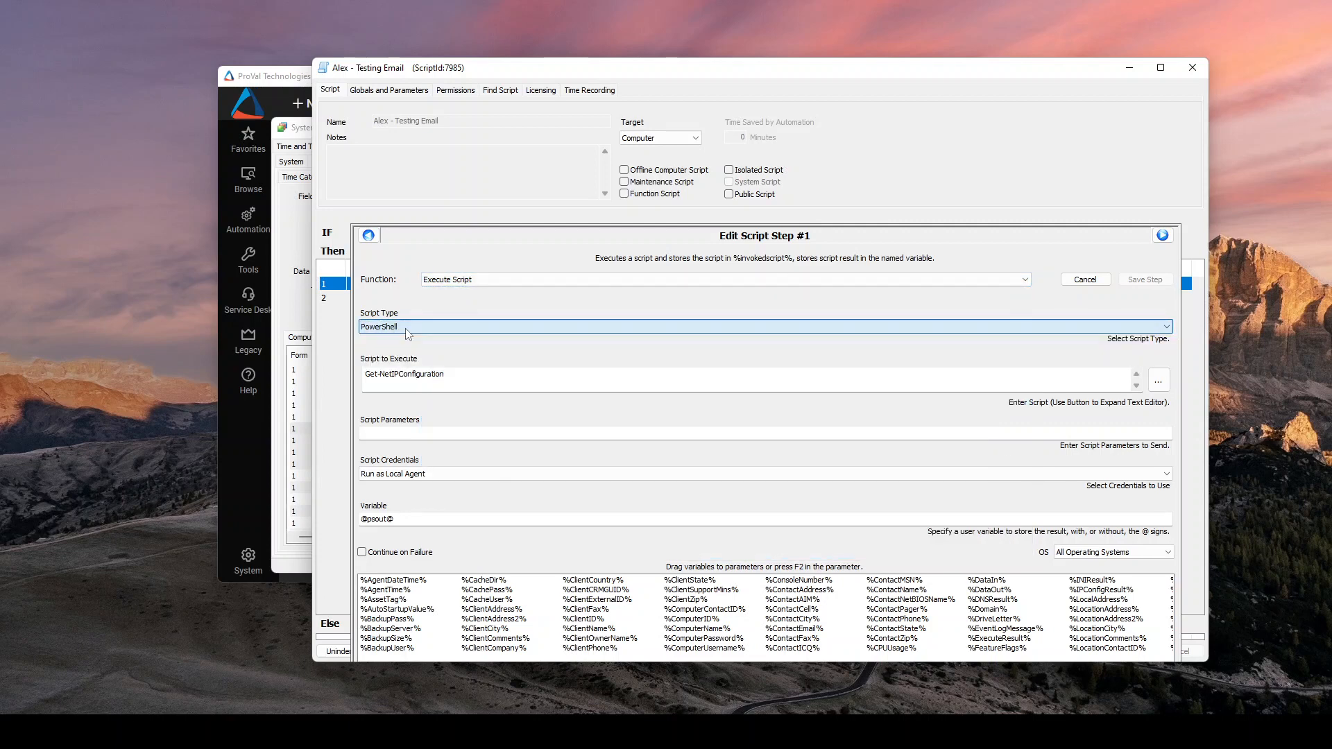
key("Tab")
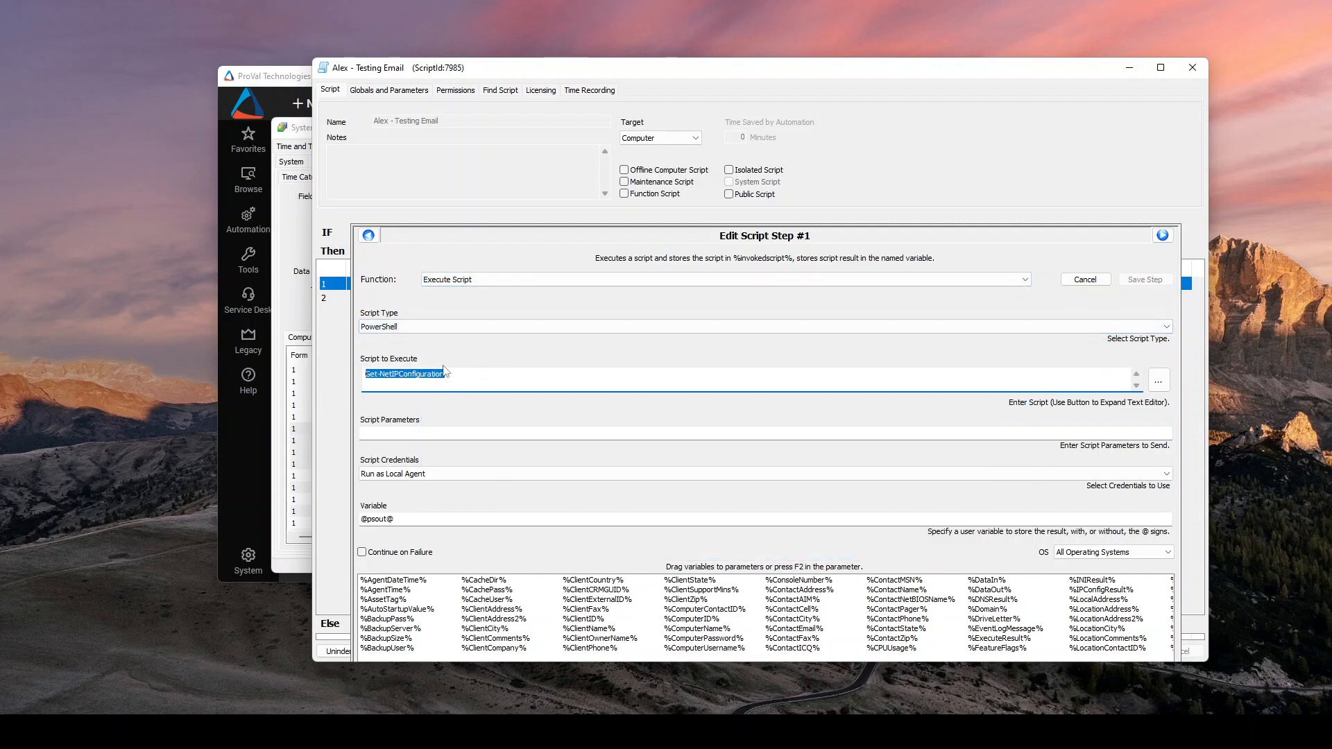
left_click(462, 375)
- Switch to the PowerShell window, examine the Get-NetIPConfiguration output including the DNS server entries, and minimize the window
left_click(742, 731)
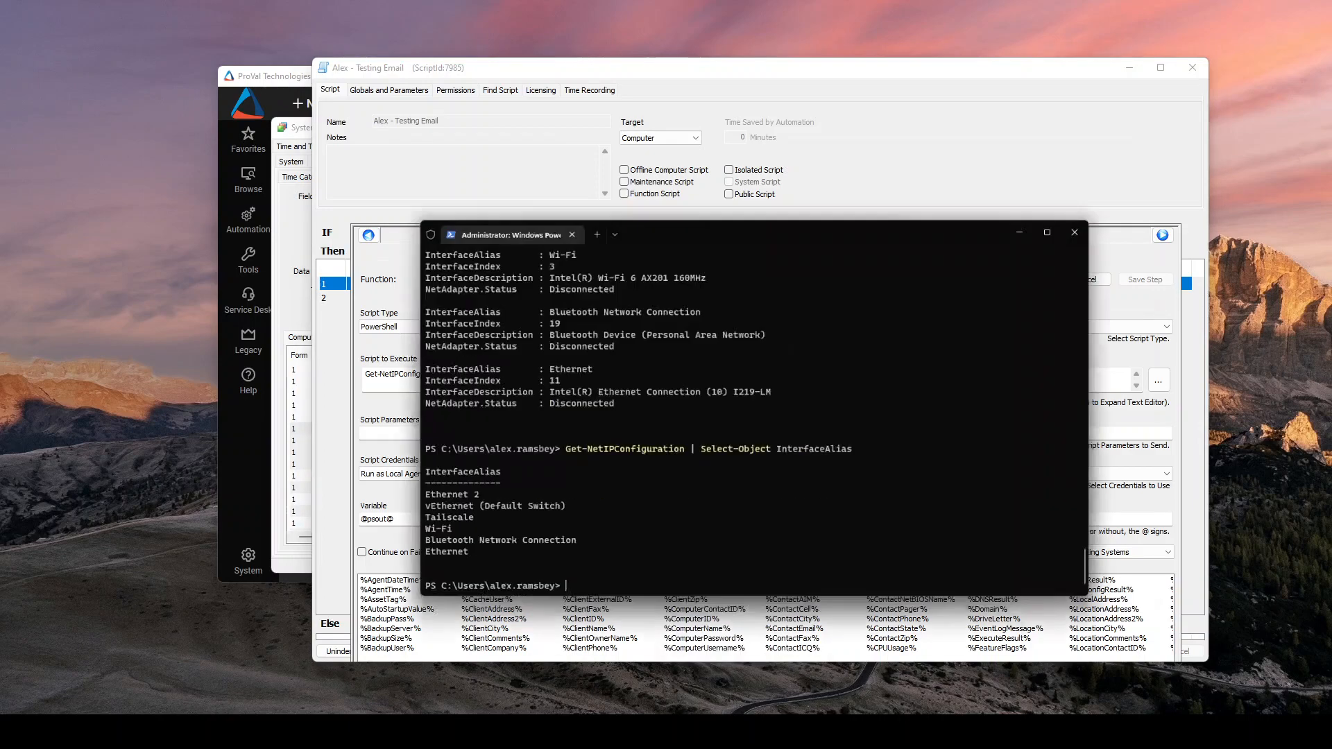
scroll(714, 418, "up", 15)
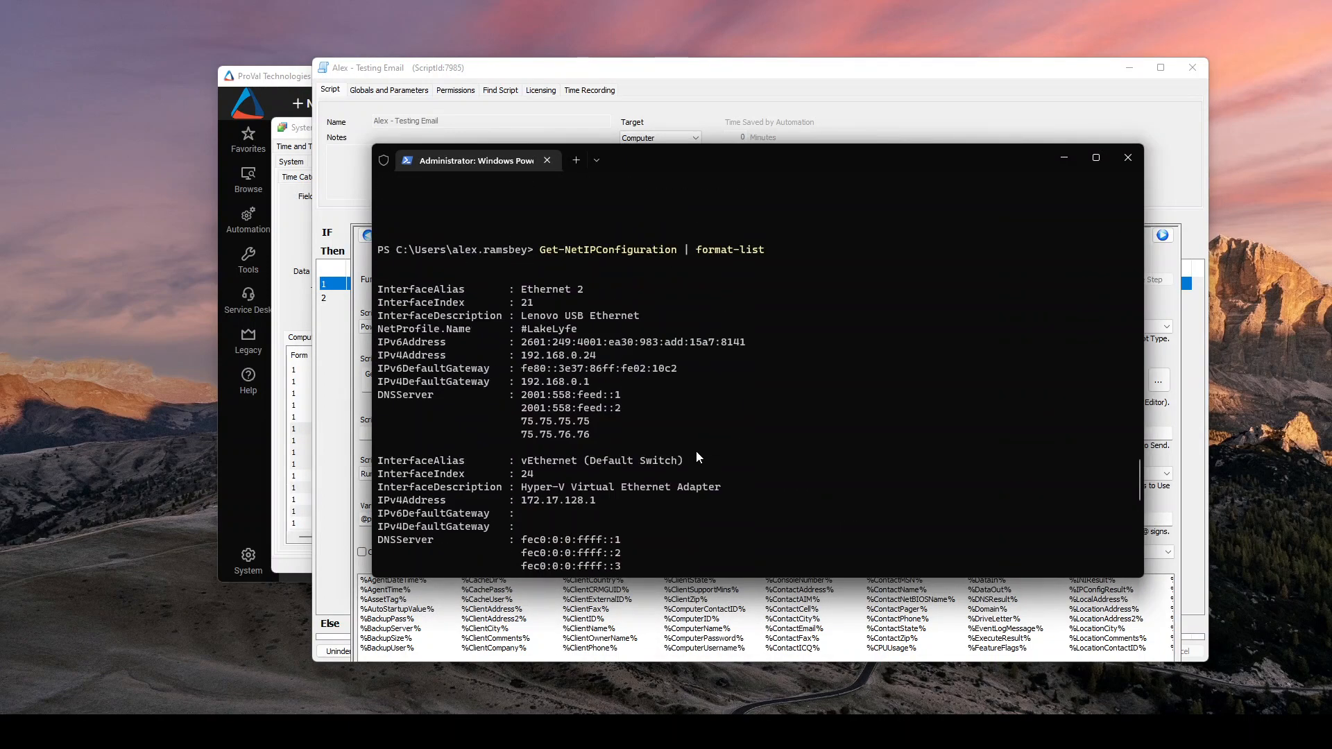
left_click_drag(388, 406, 790, 540)
scroll(734, 401, "down", 8)
scroll(587, 323, "down", 9)
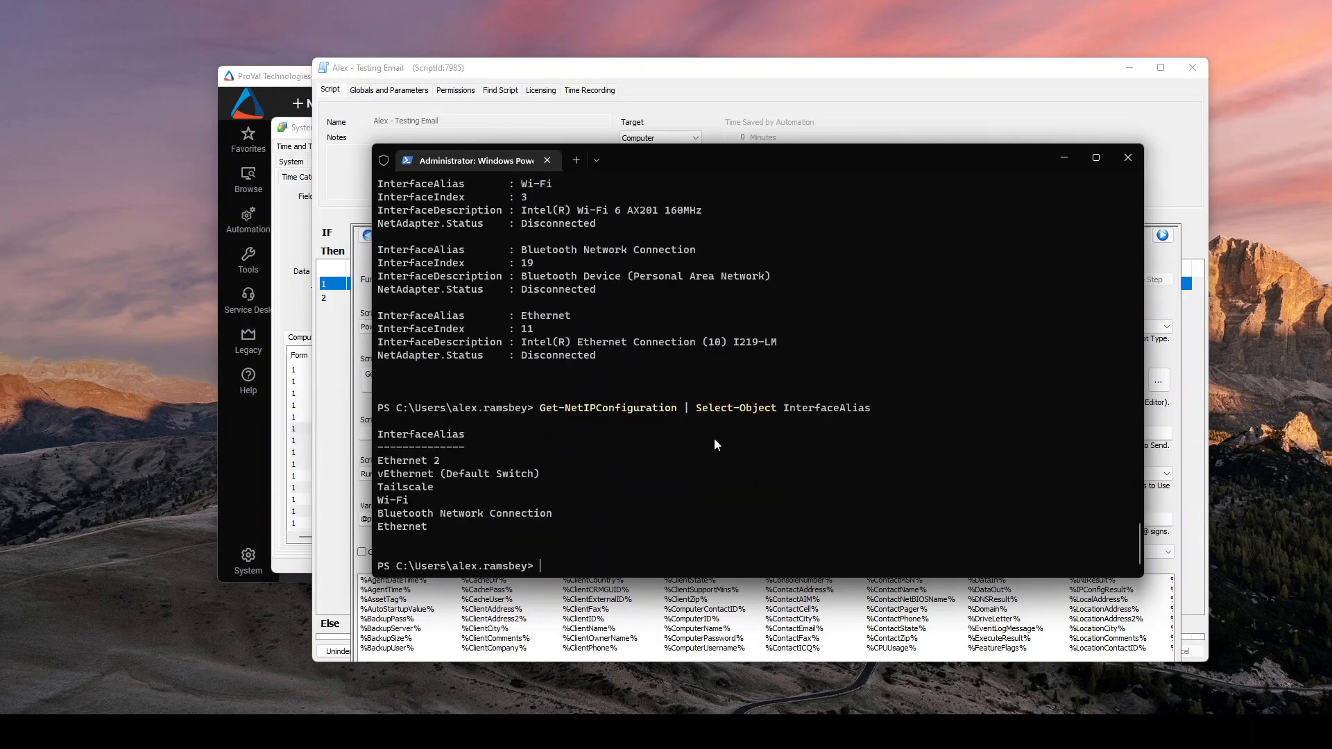
scroll(744, 423, "up", 7)
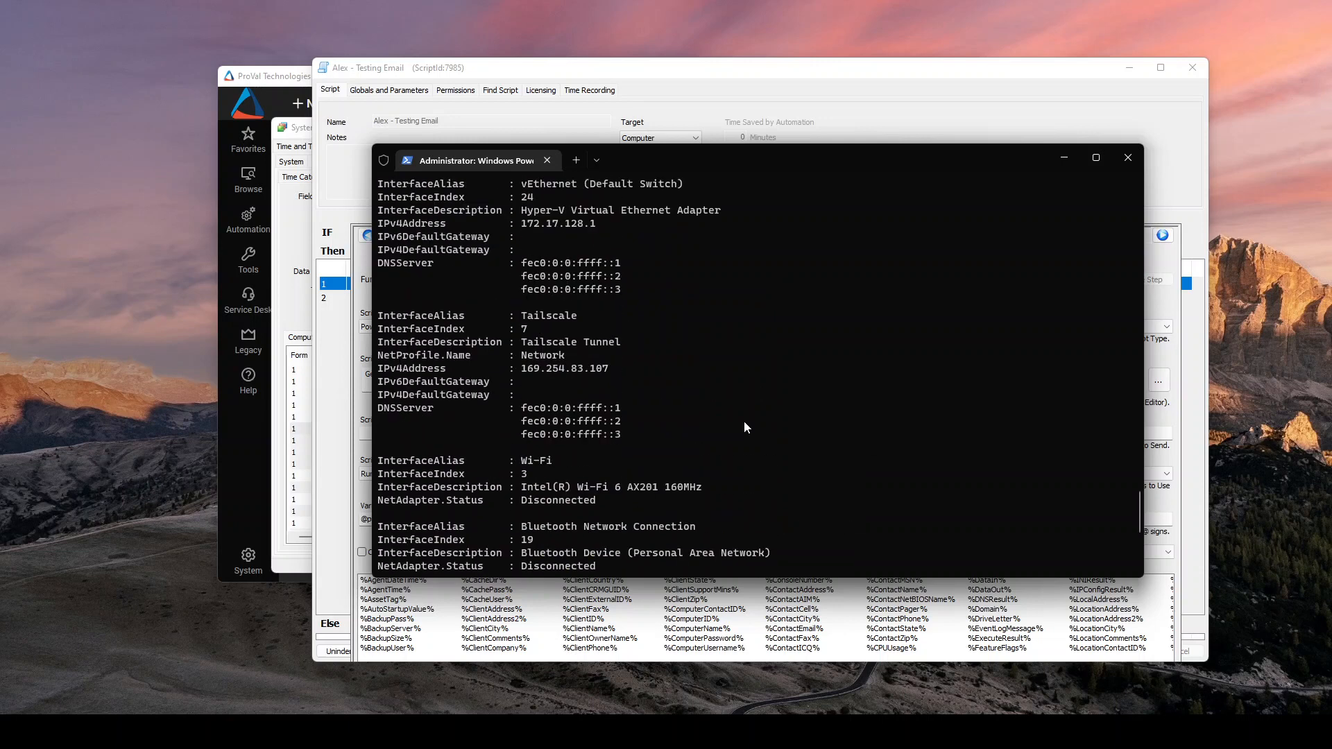
left_click_drag(510, 409, 621, 438)
left_click(622, 439)
left_click(1064, 157)
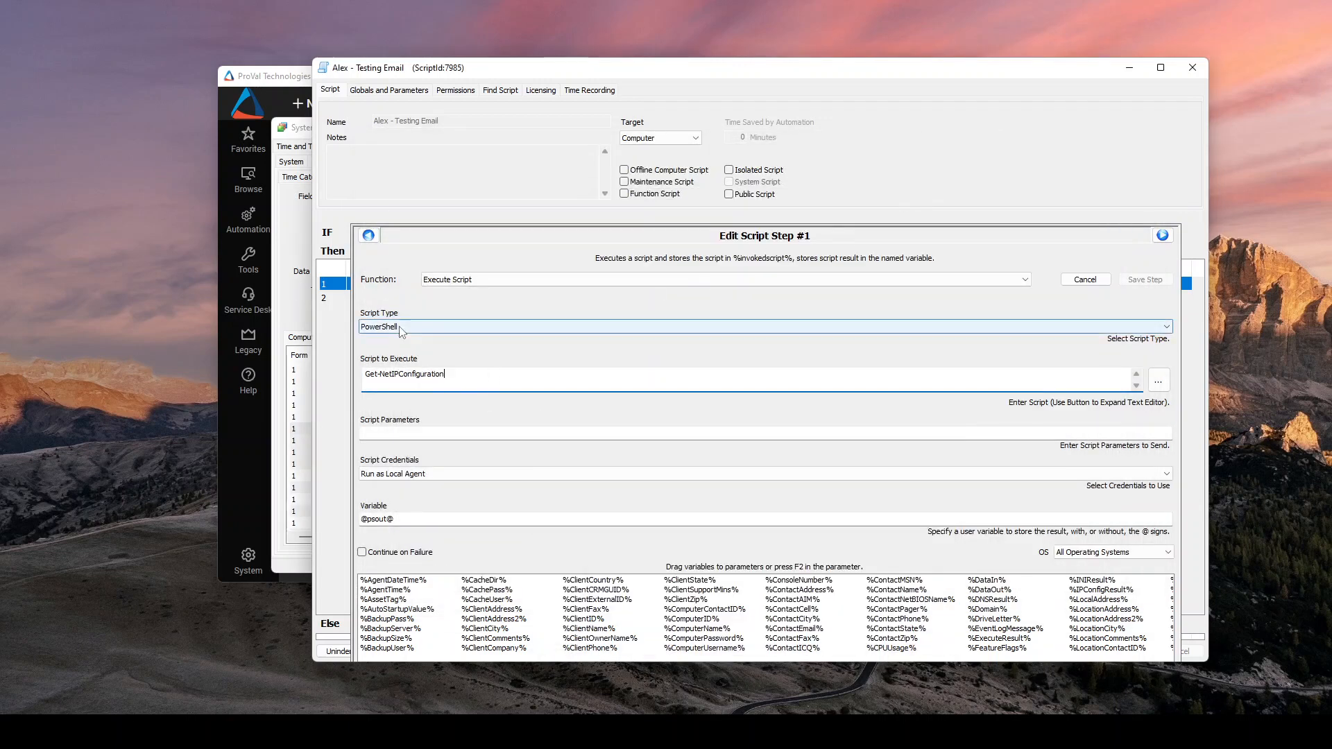
- Review the script command and result variable in the Execute Script step, and close the step without changes
left_click_drag(457, 381, 355, 378)
left_click(553, 378)
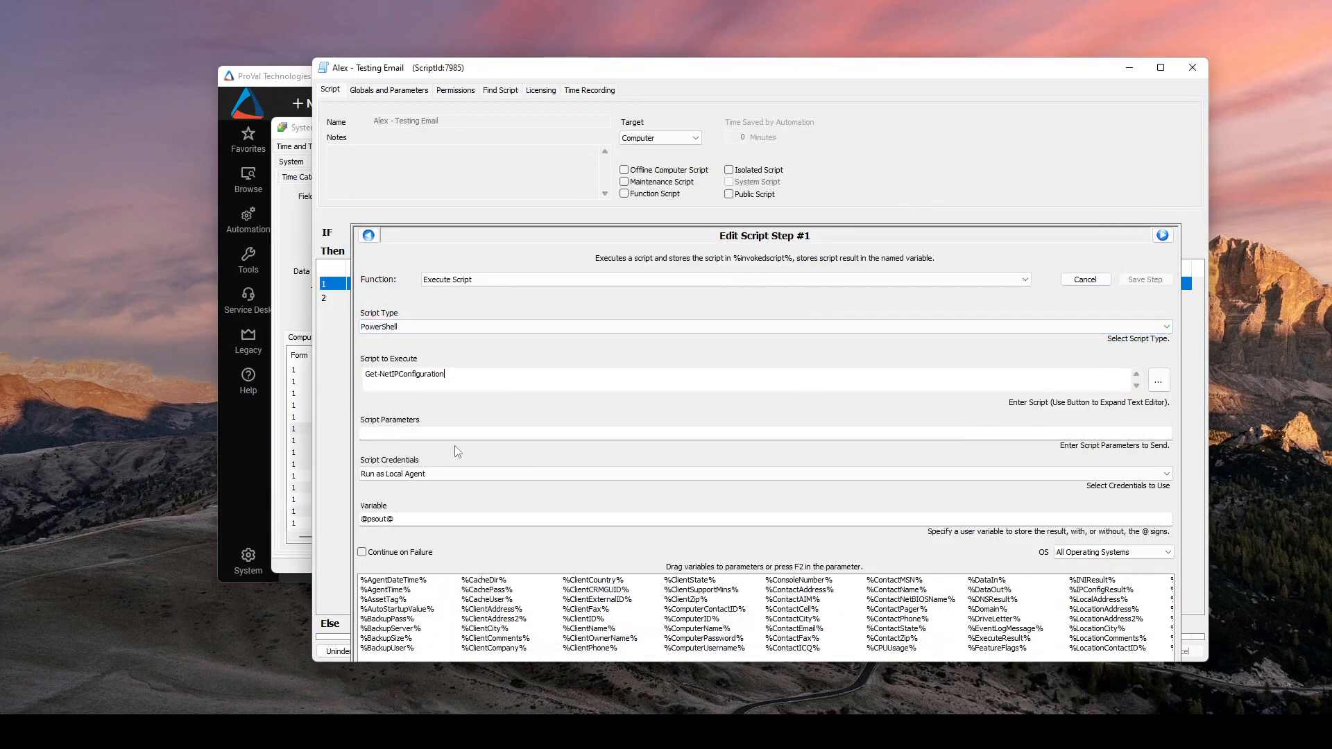
left_click(425, 519)
left_click(419, 515)
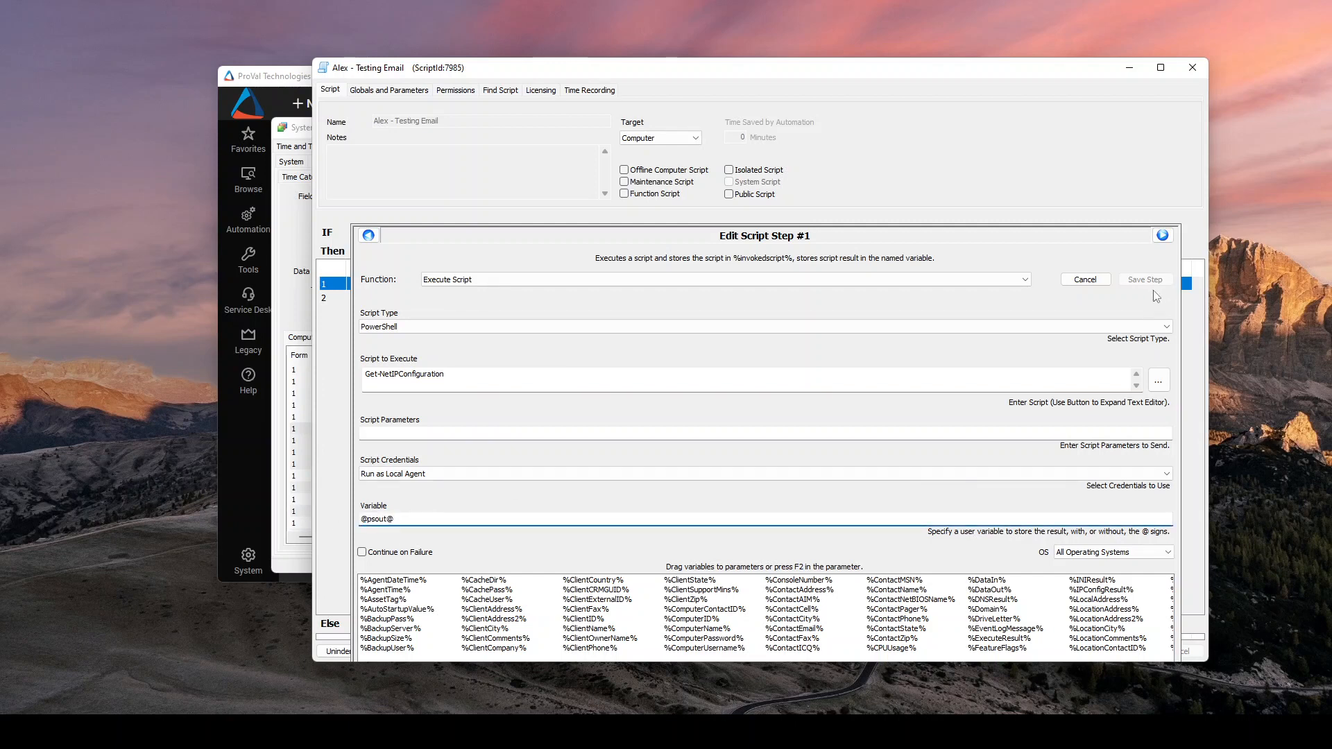
left_click(1092, 281)
- Open the script step that sets MyCustomEDF and examine its function selection without changing it
left_click(415, 302)
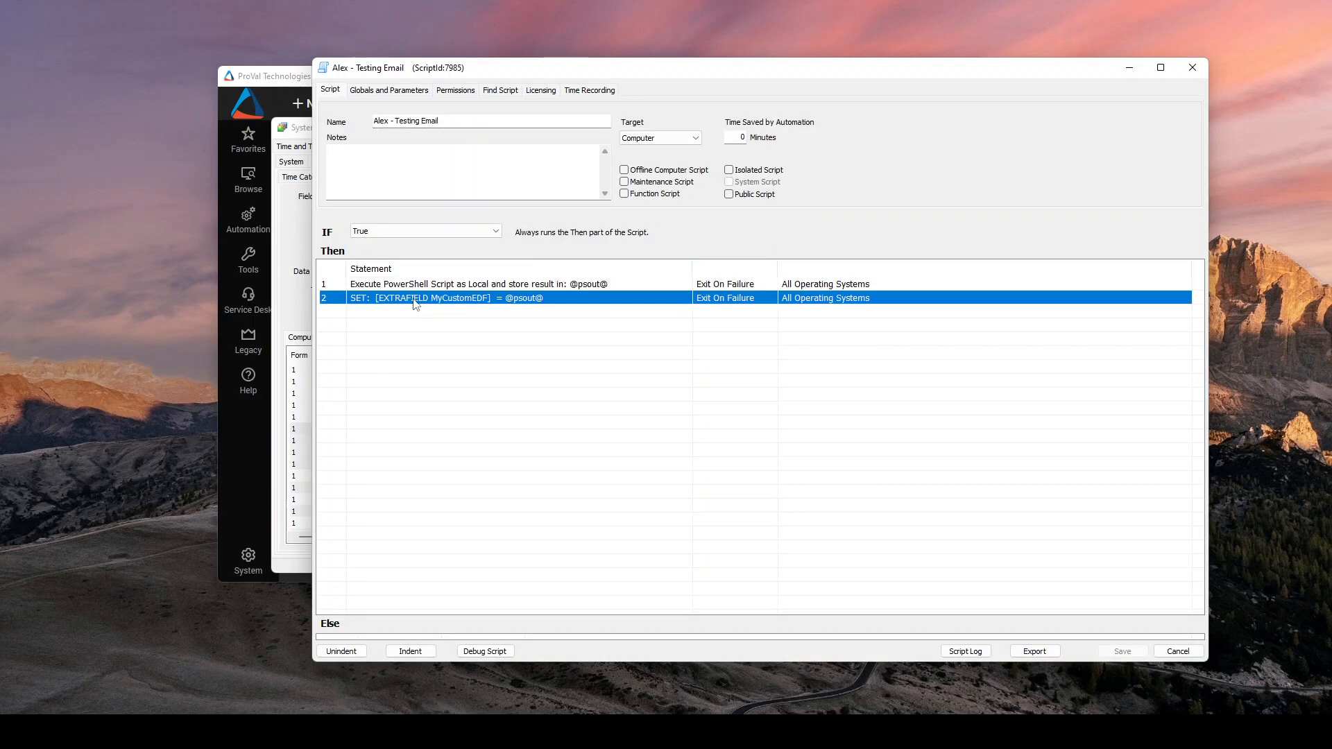
double_click(416, 302)
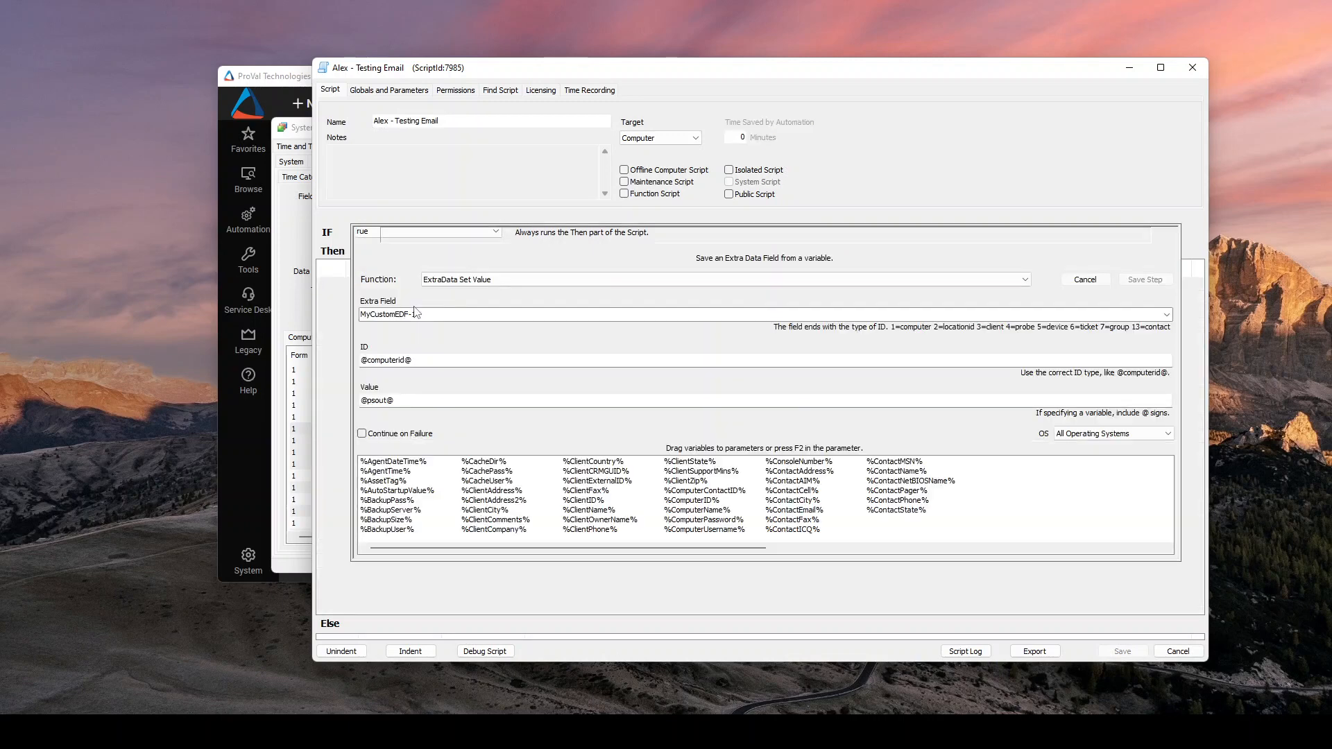
left_click(473, 285)
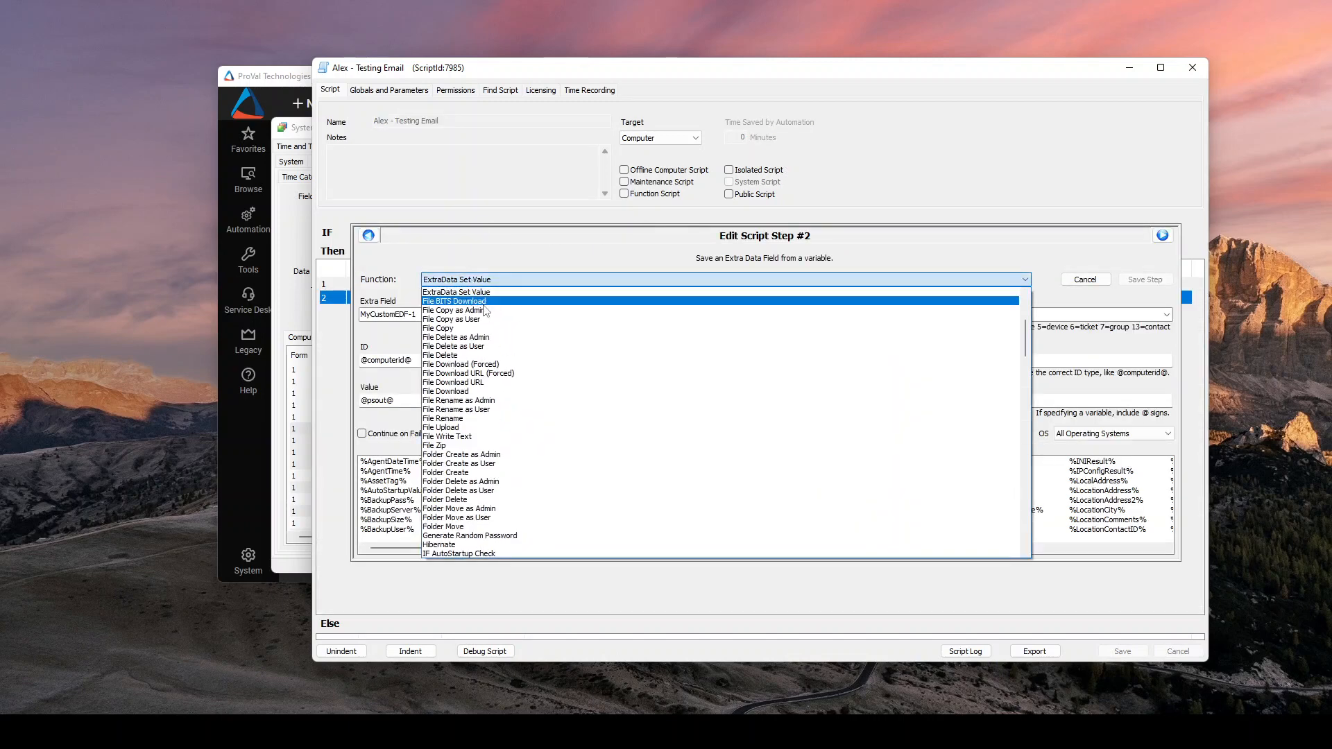
scroll(493, 314, "up", 1)
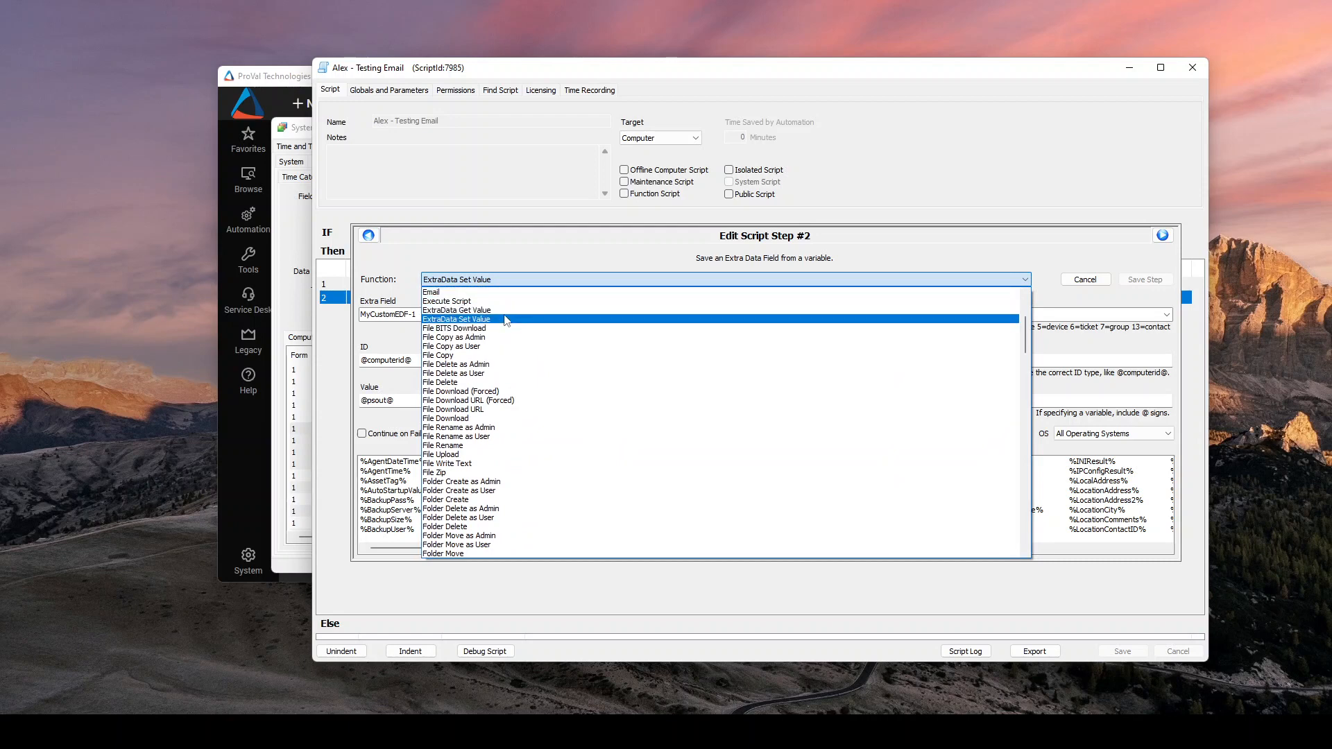
left_click(526, 254)
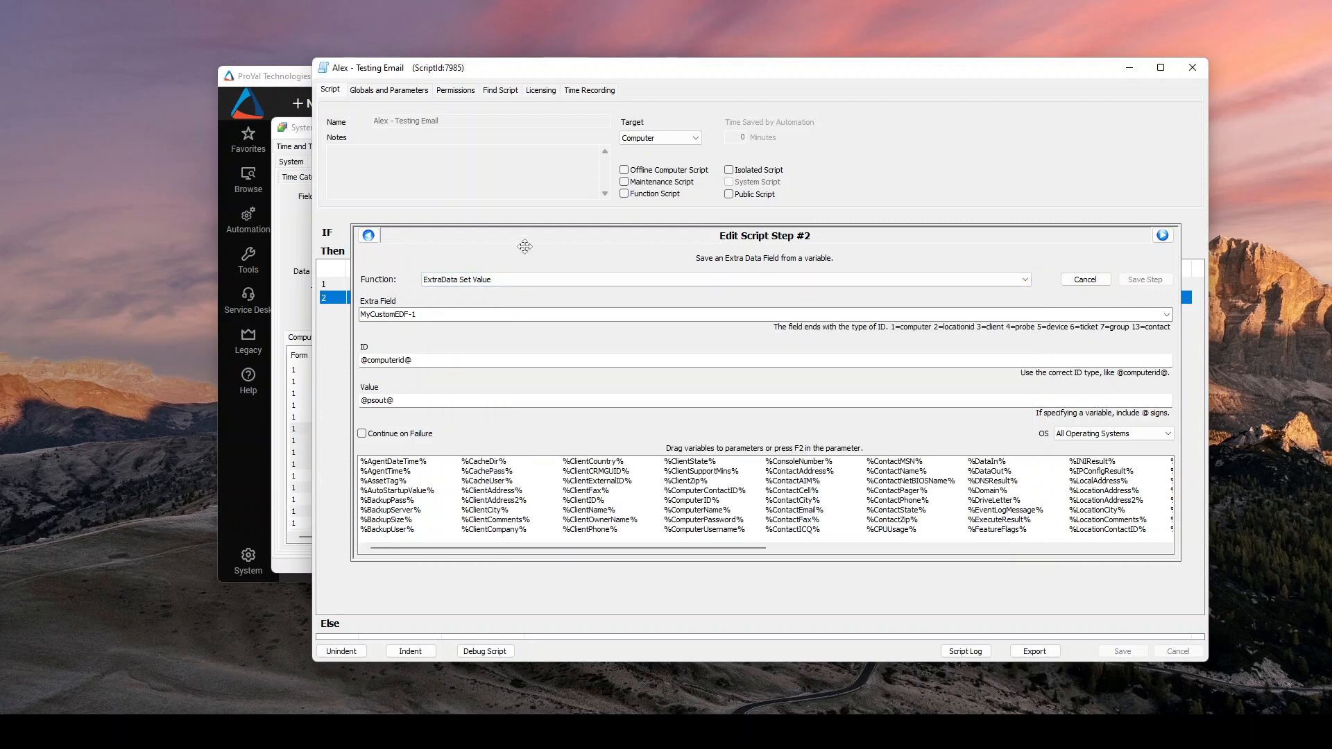
- Select MyCustomEDF-1 as the extra field for the ExtraData Set Value step
left_click(1167, 314)
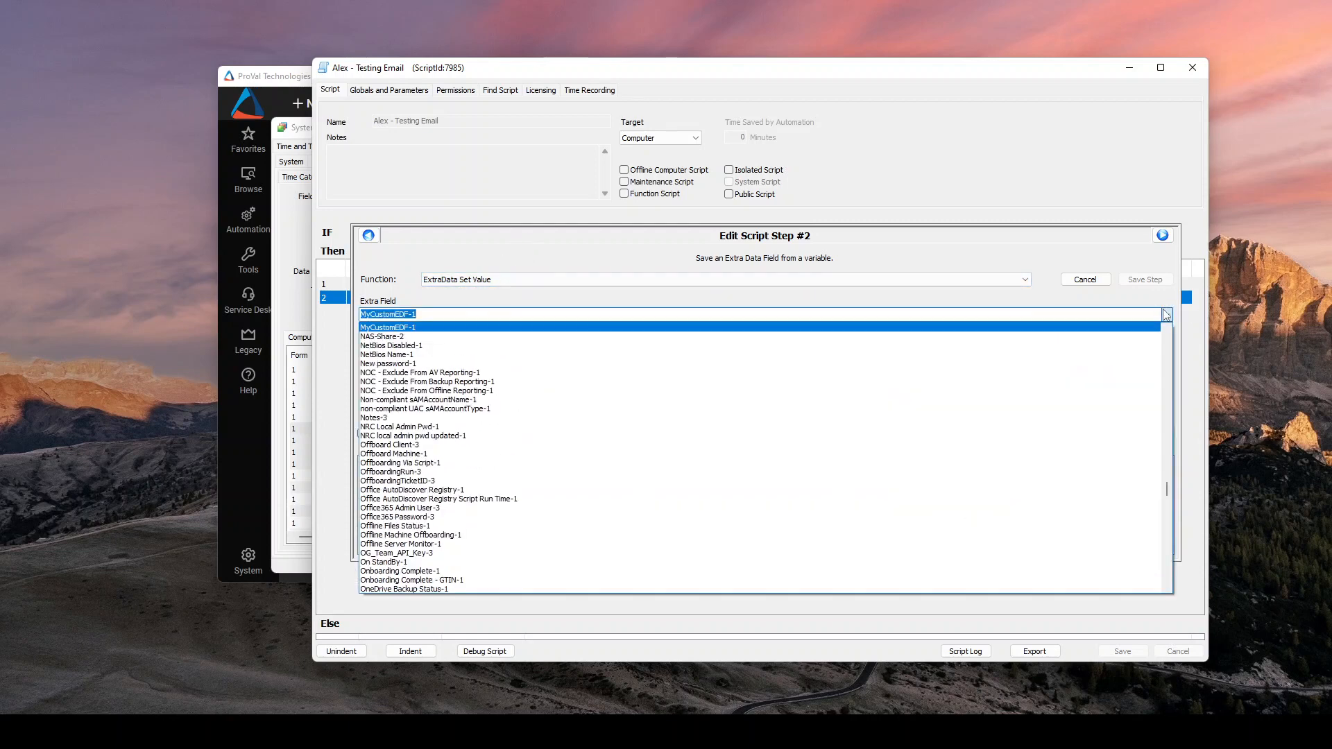
scroll(561, 447, "up", 3)
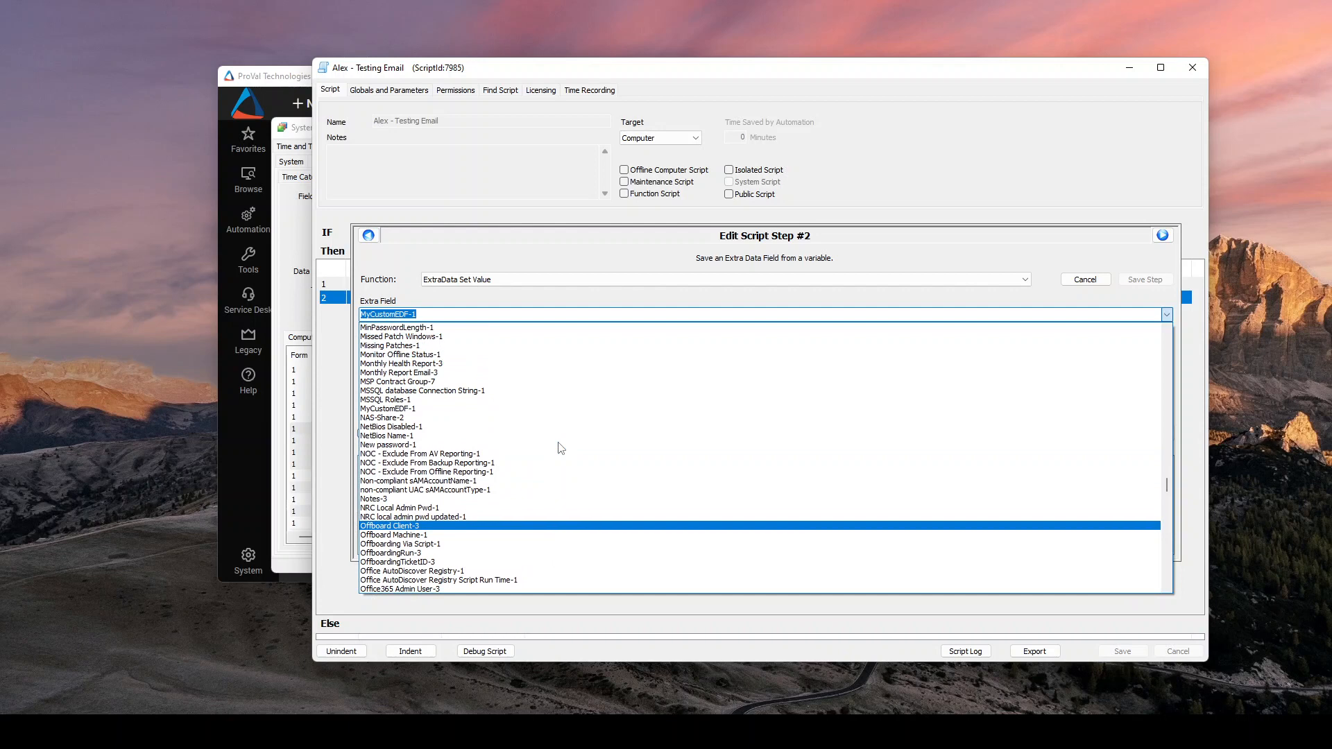
left_click(382, 411)
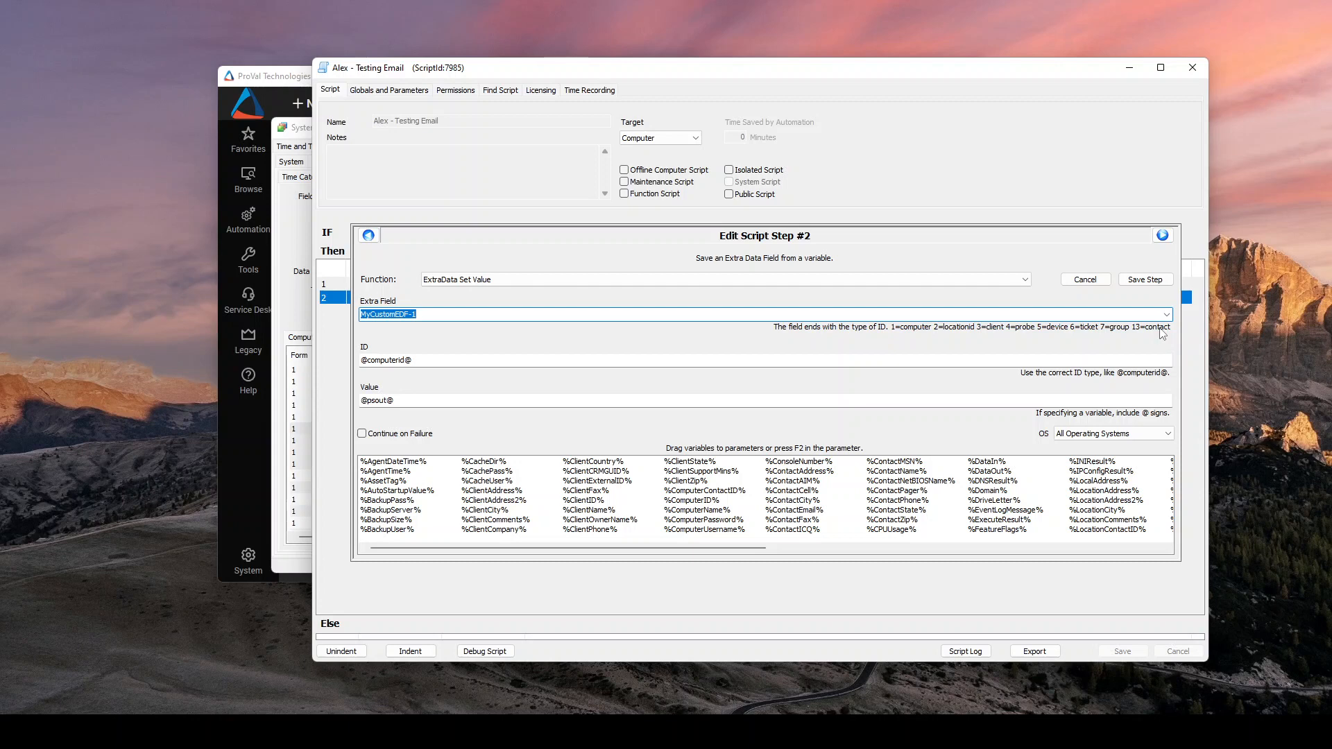
key("Tab")
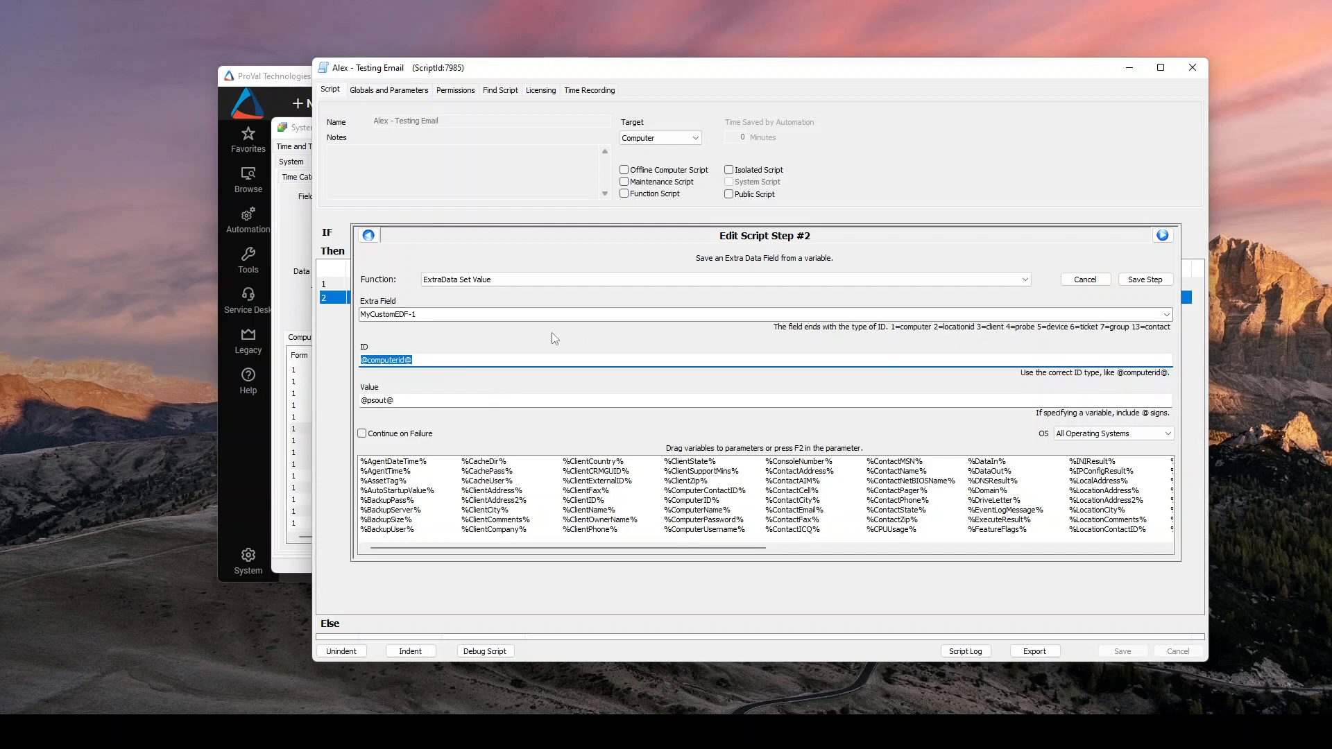
left_click(471, 363)
double_click(406, 360)
left_click(477, 355)
double_click(406, 360)
left_click(497, 359)
left_click(406, 403)
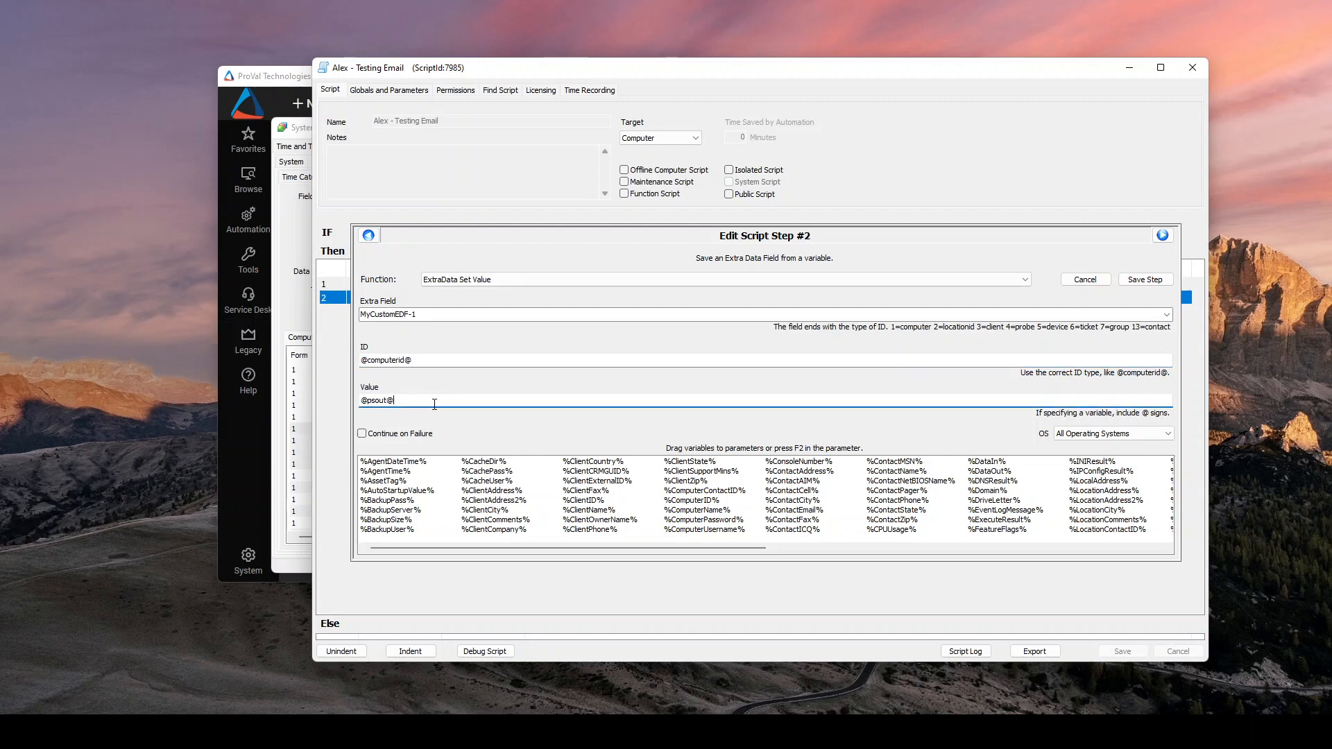
double_click(380, 401)
left_click(1085, 279)
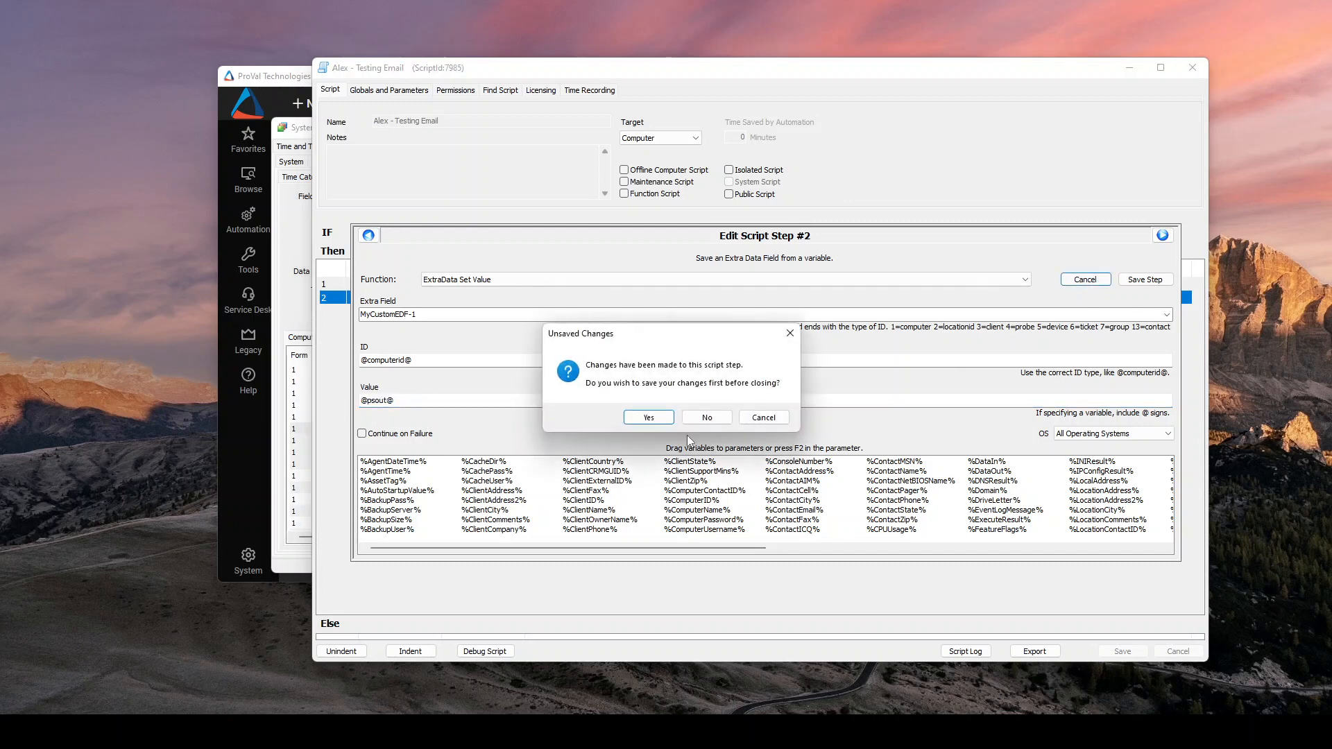
left_click(648, 418)
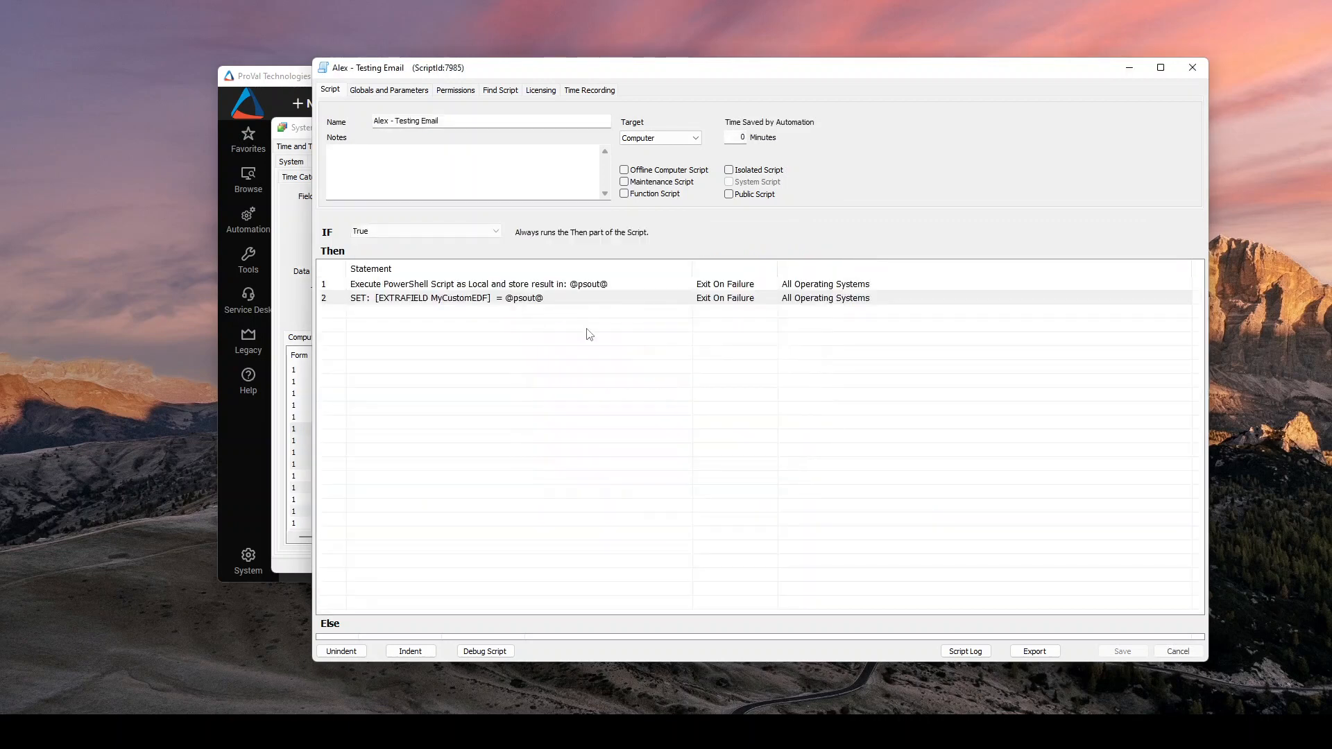
- Review the script's two statements and switch to the Extra Data Fields of computer DEV-WIN10-3
left_click(496, 298)
left_click(507, 286)
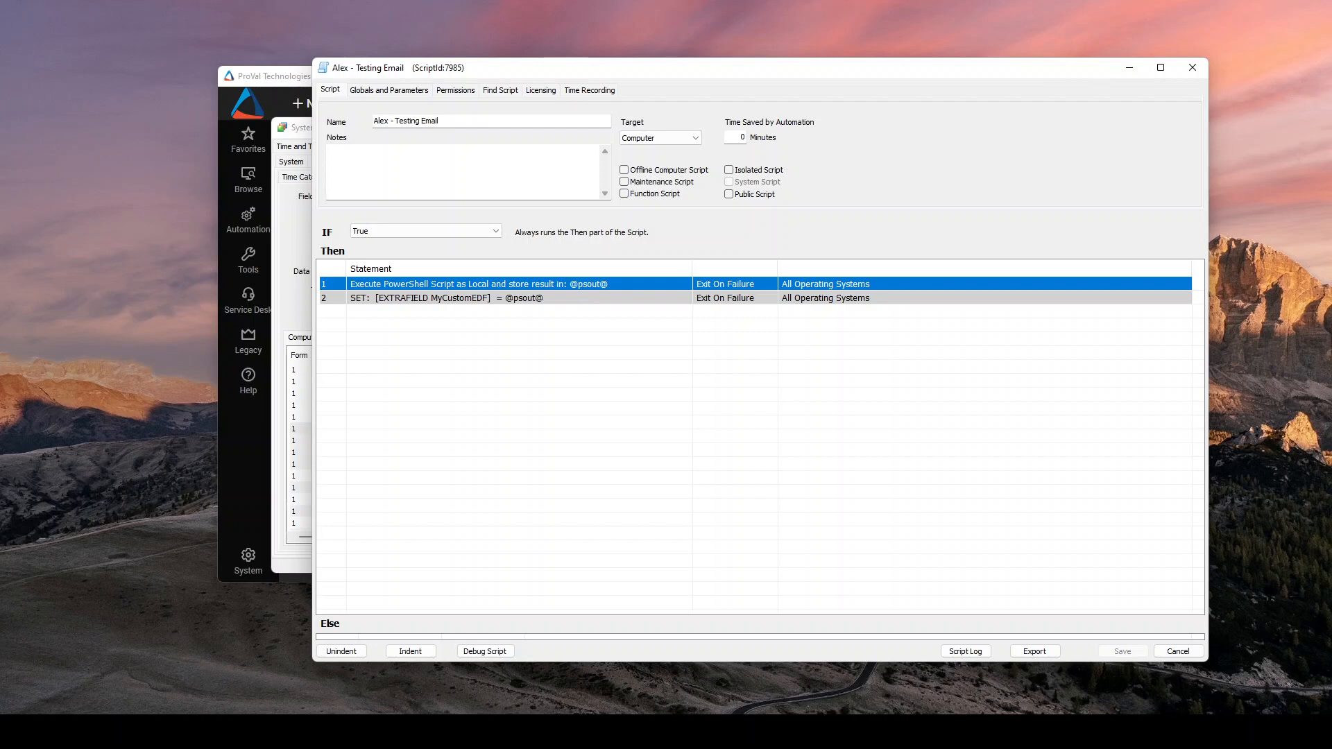
key("alt+Tab")
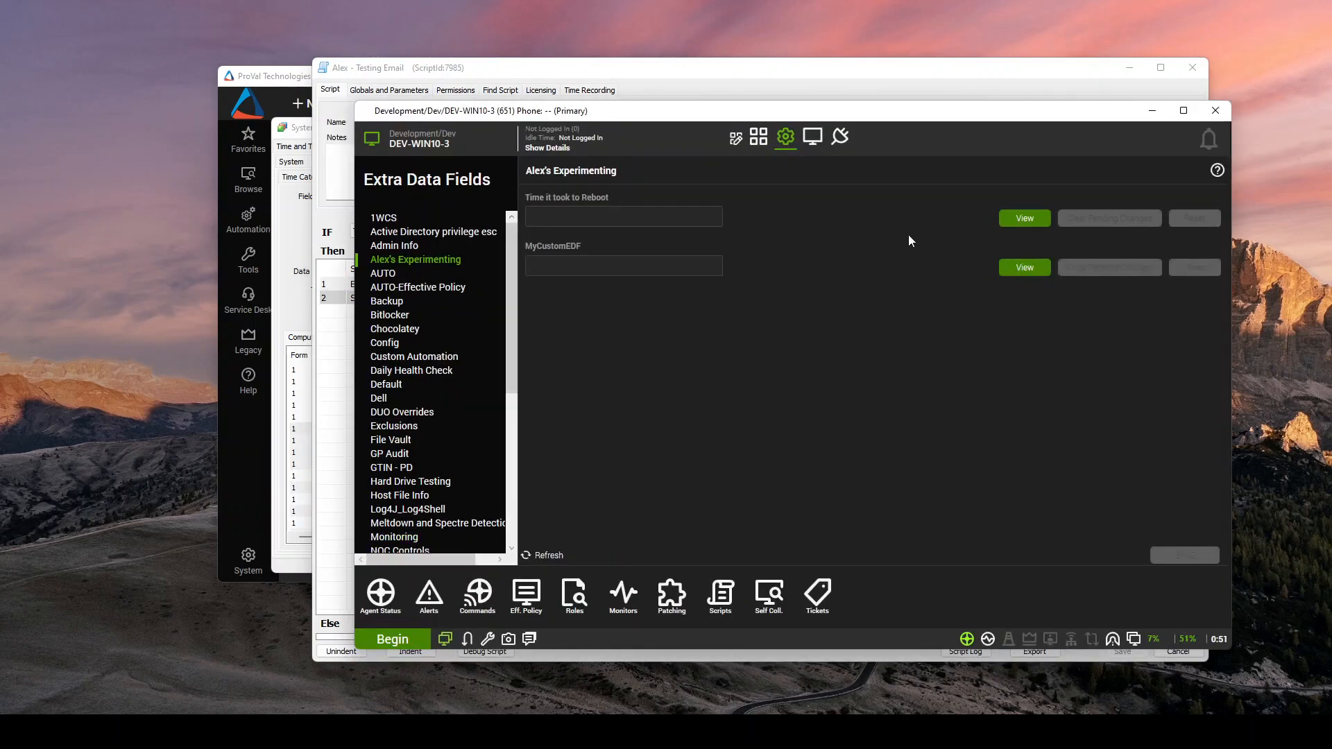
- Browse the computer's extra data field sections, opening Bitlocker and returning to Alex's Experimenting
left_click(786, 141)
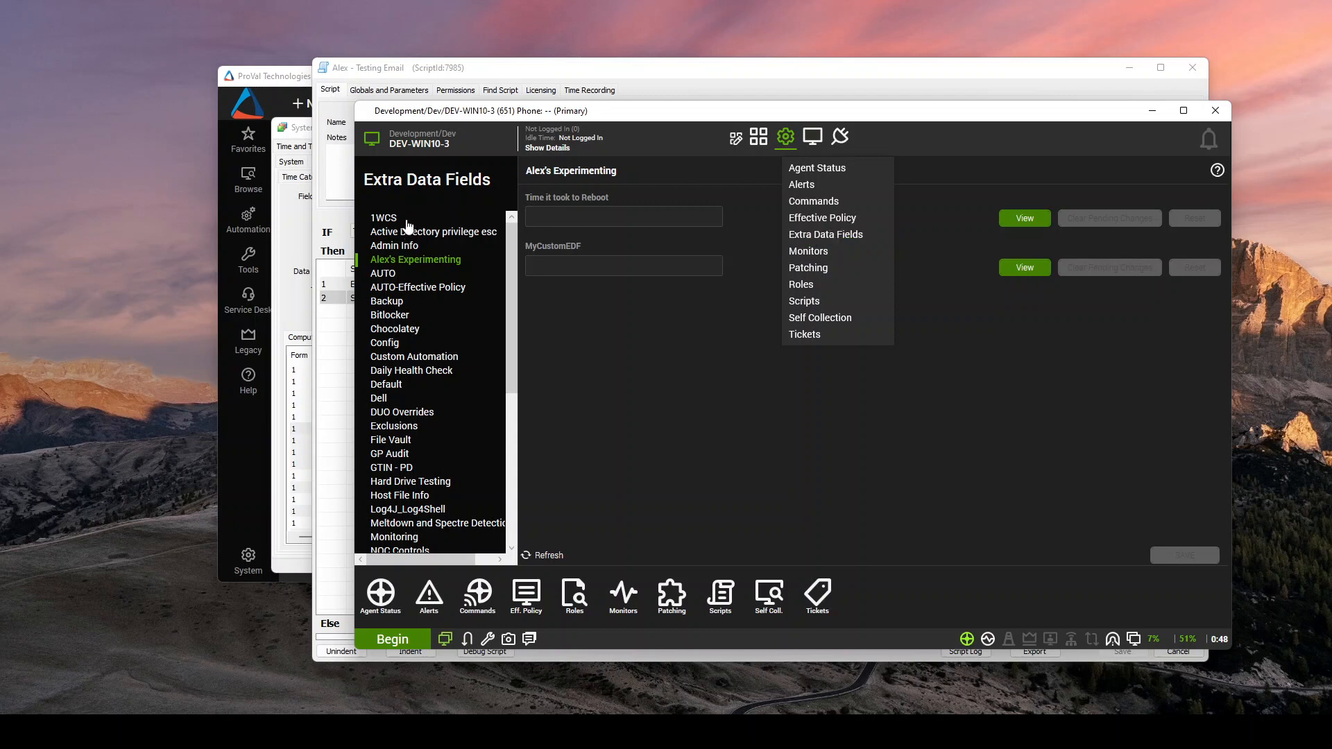
left_click(400, 311)
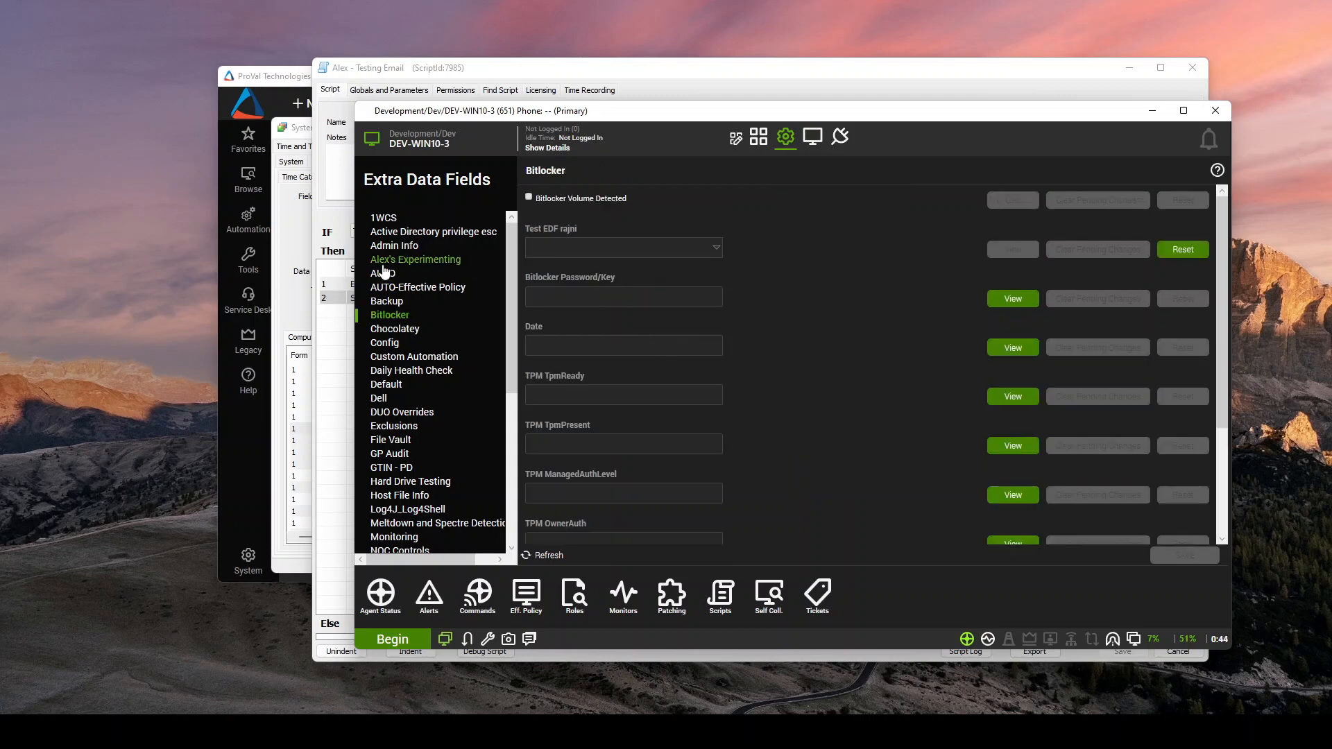
left_click(382, 264)
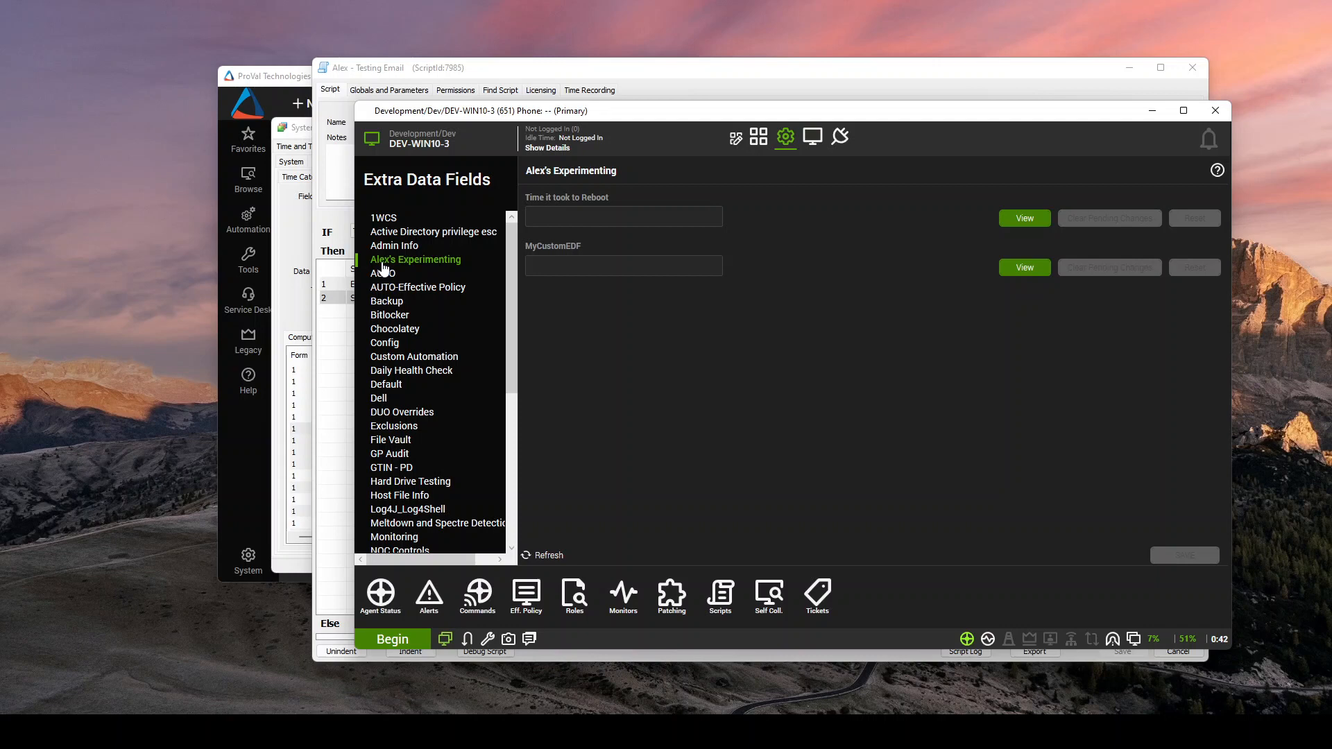
- View the full stored value of MyCustomEDF, read through the network interface output, and close the viewer
left_click(604, 267)
left_click(1039, 273)
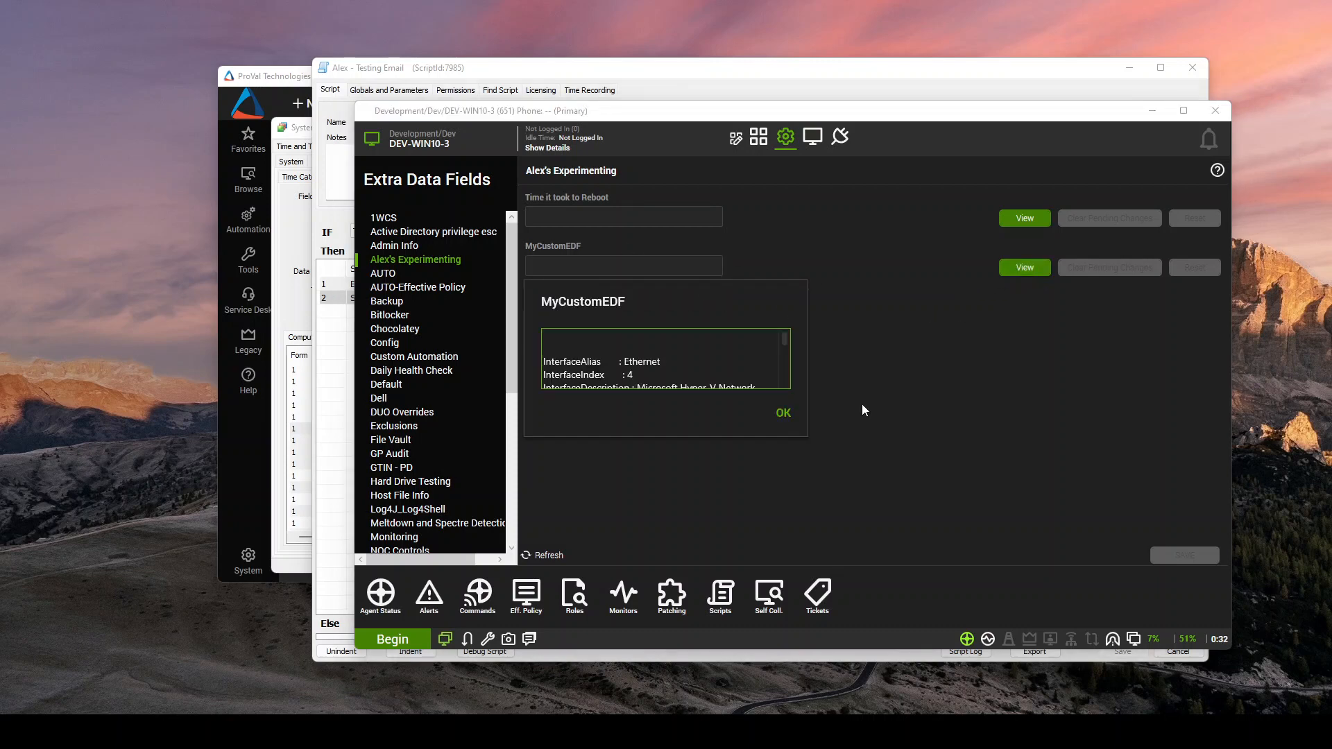
mouse_move(785, 341)
left_mouse_down()
mouse_move(787, 392)
mouse_move(784, 339)
mouse_move(783, 358)
left_mouse_up()
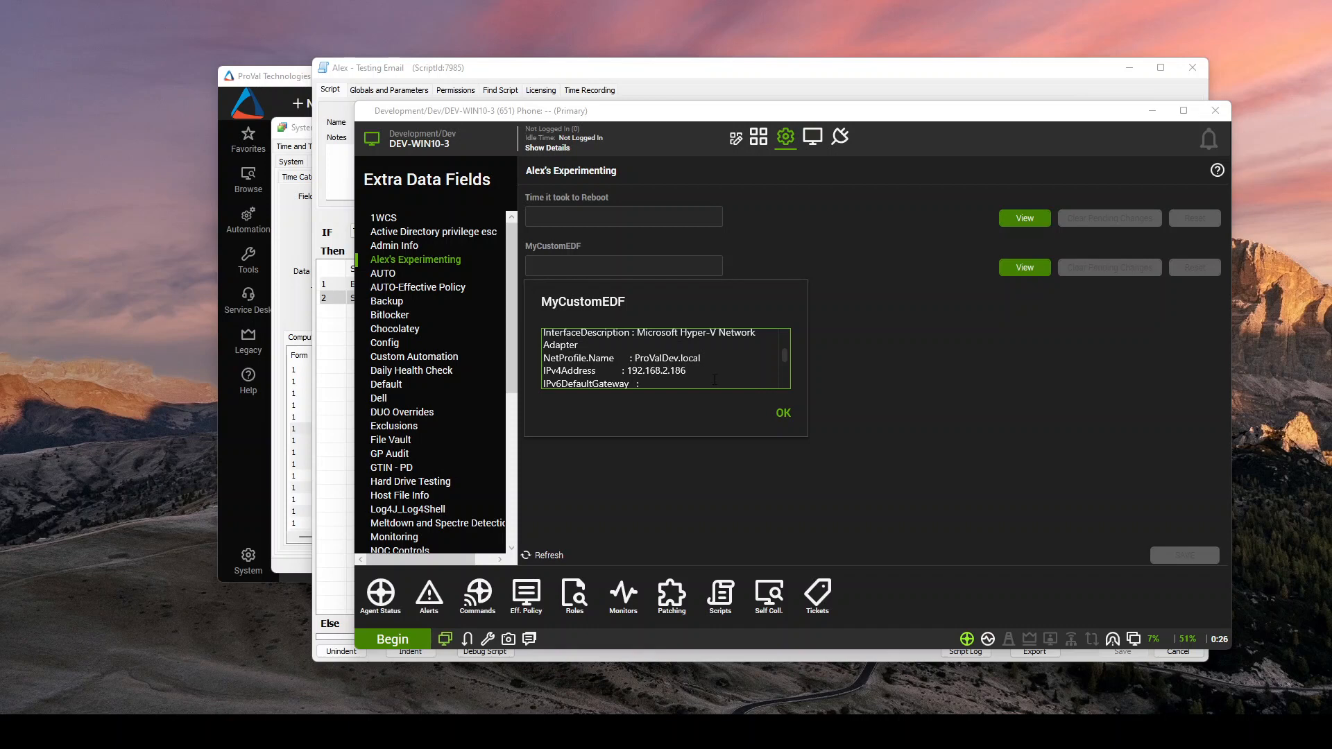
left_click_drag(702, 358, 635, 358)
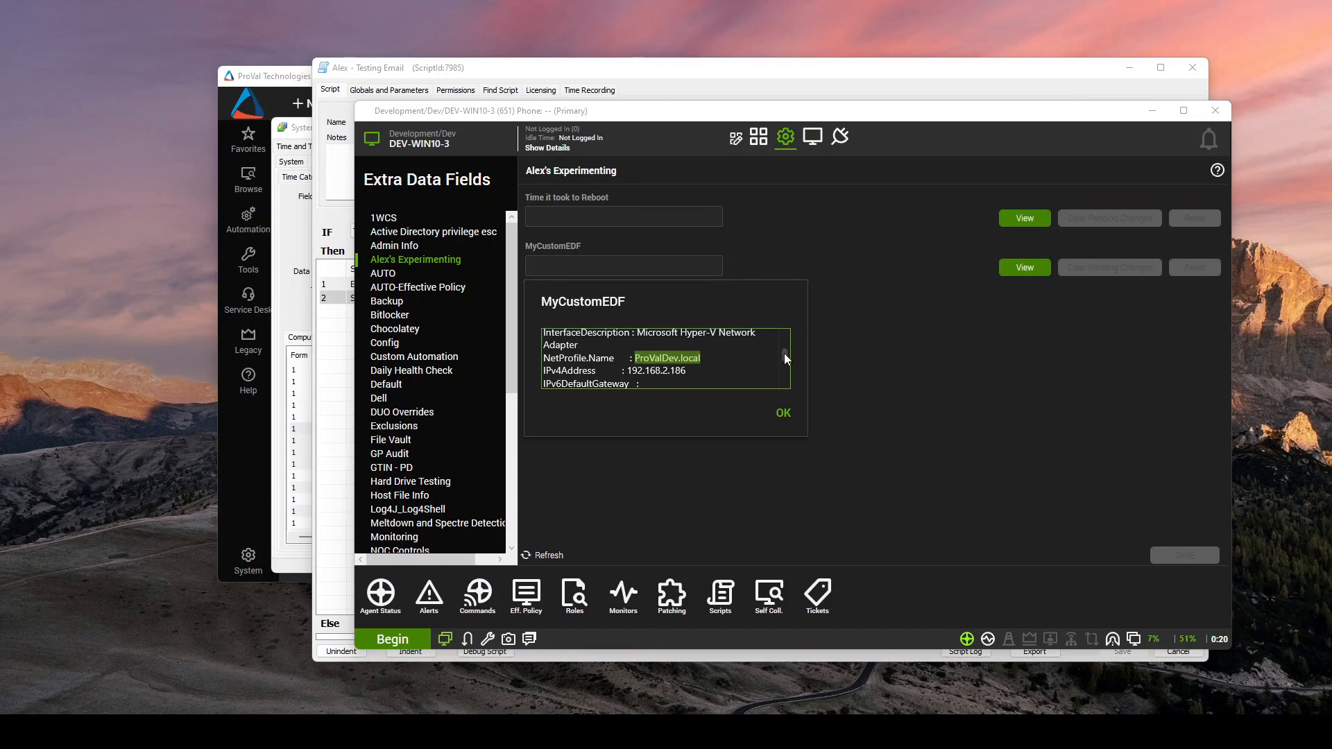
left_click_drag(784, 356, 783, 348)
left_click_drag(687, 339, 784, 342)
left_click(757, 349)
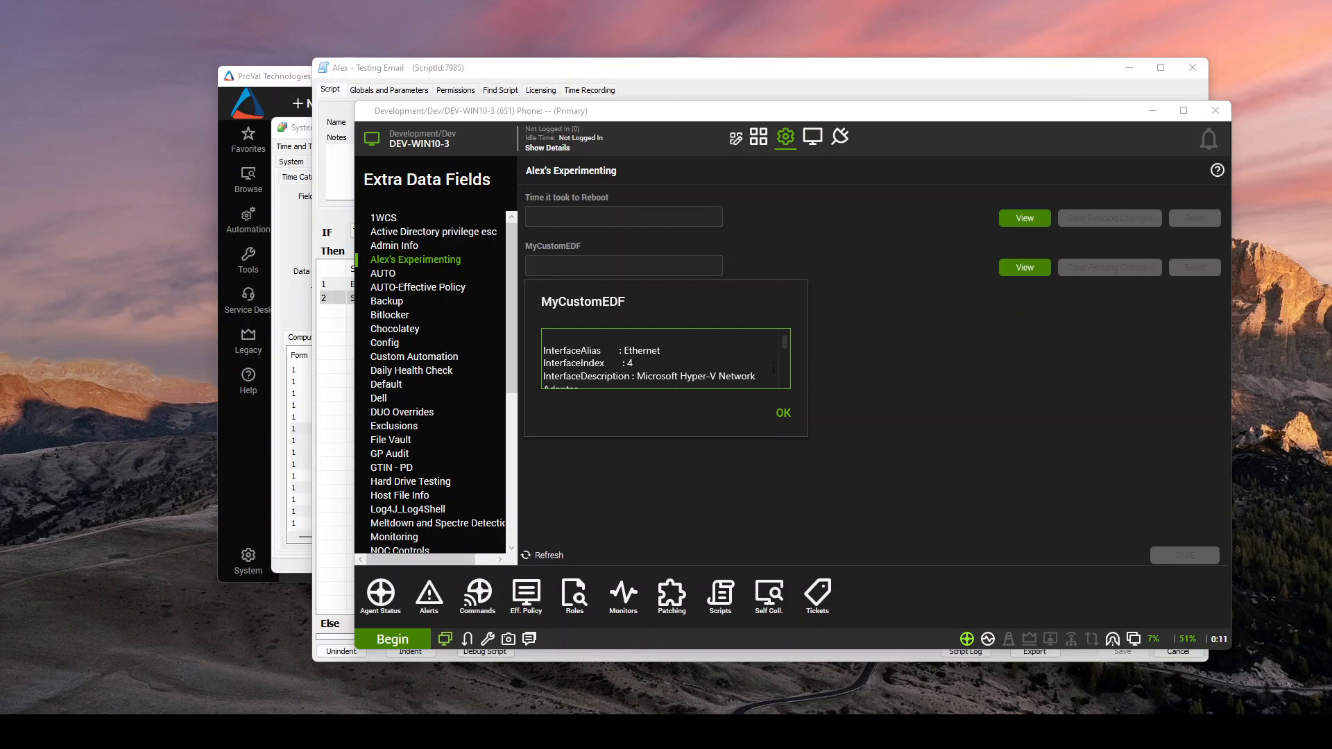
left_click(783, 412)
- Start an advanced computer search with a condition on the extra data field MyCustomEDF from Alex's Experimenting
left_click(264, 221)
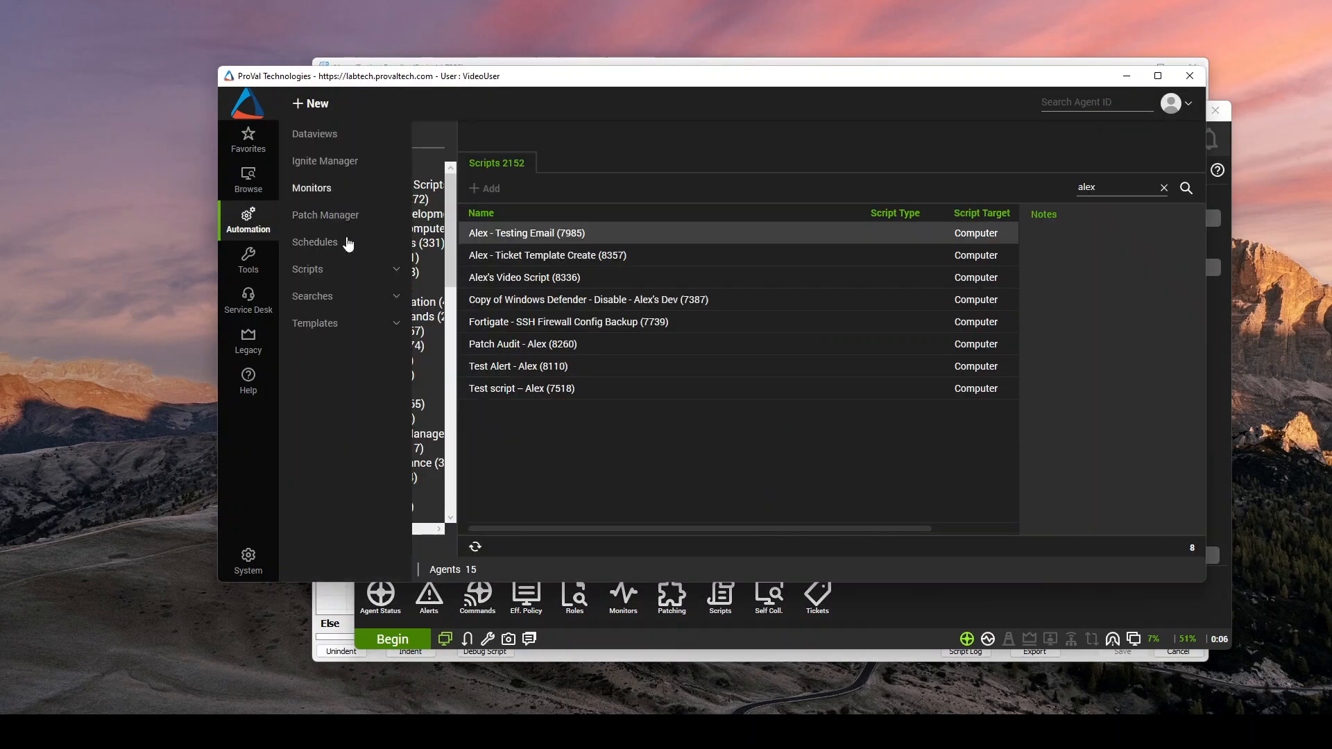
left_click(335, 297)
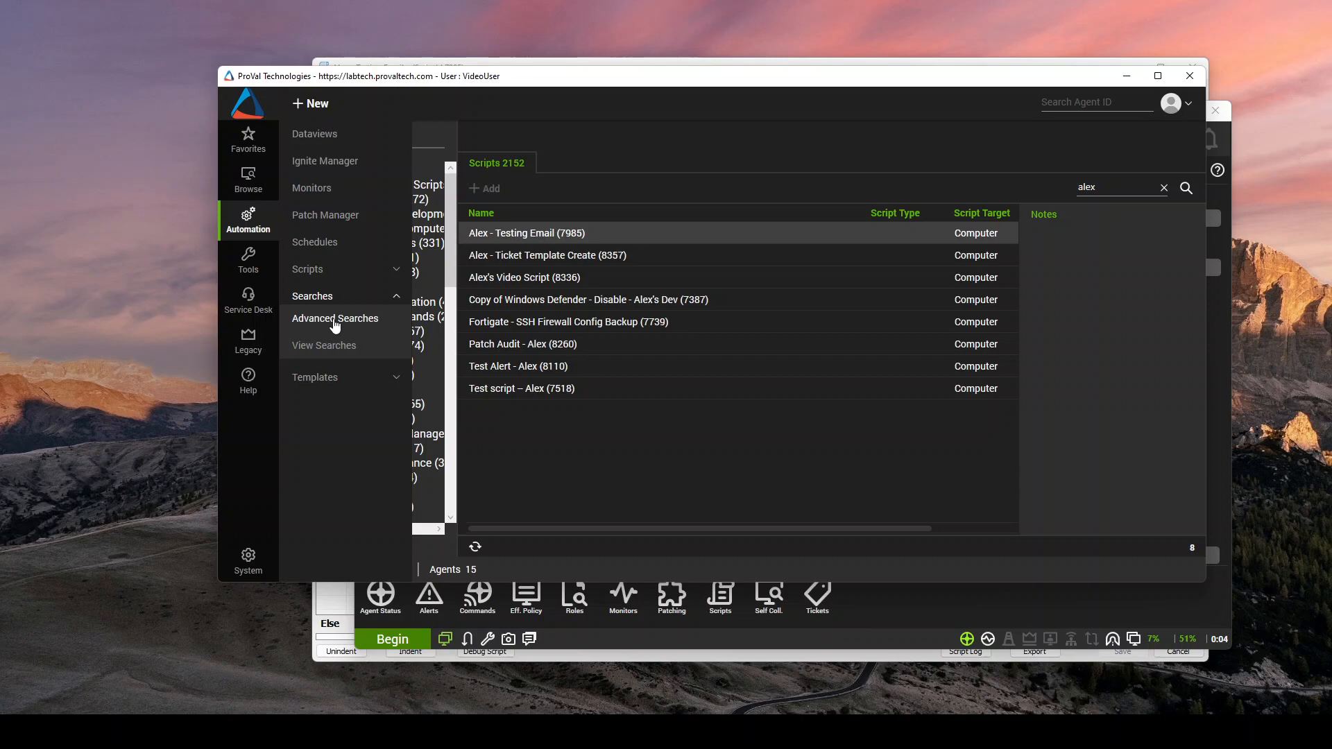
left_click(335, 323)
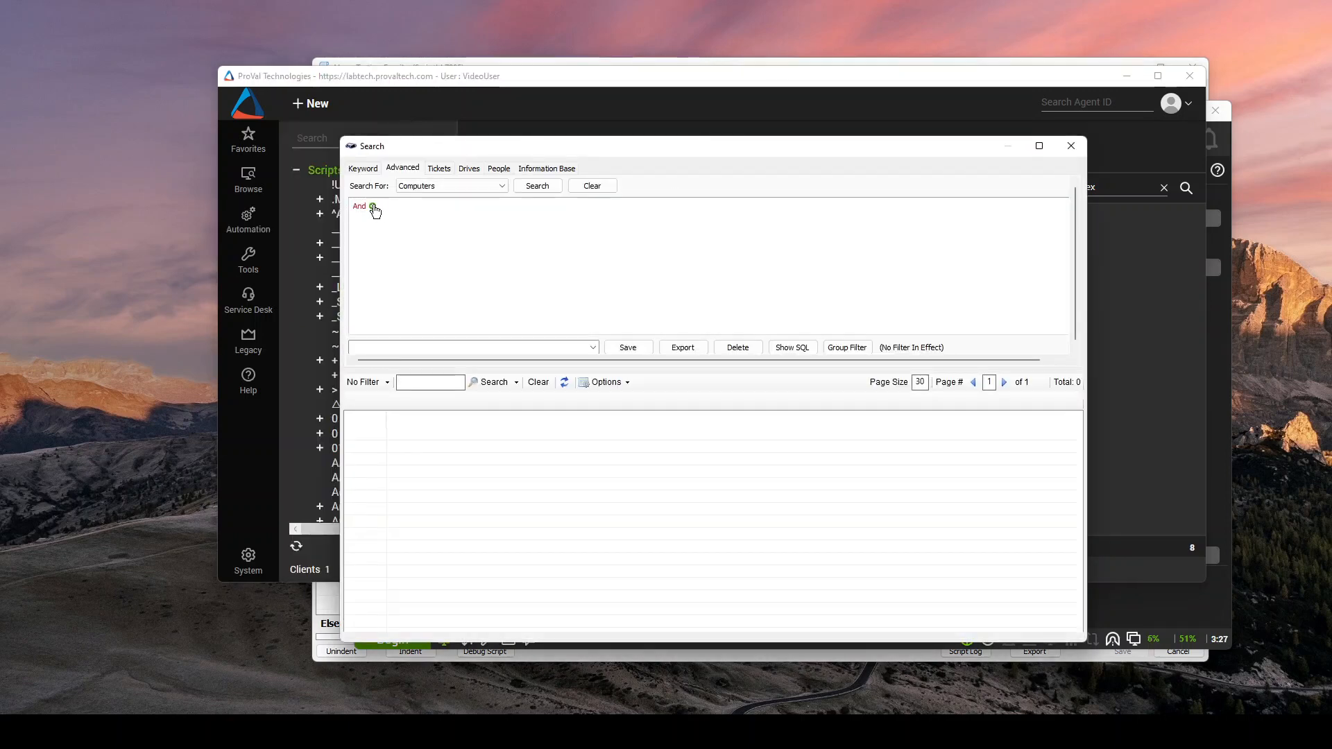
left_click(370, 207)
left_click(430, 220)
mouse_move(434, 235)
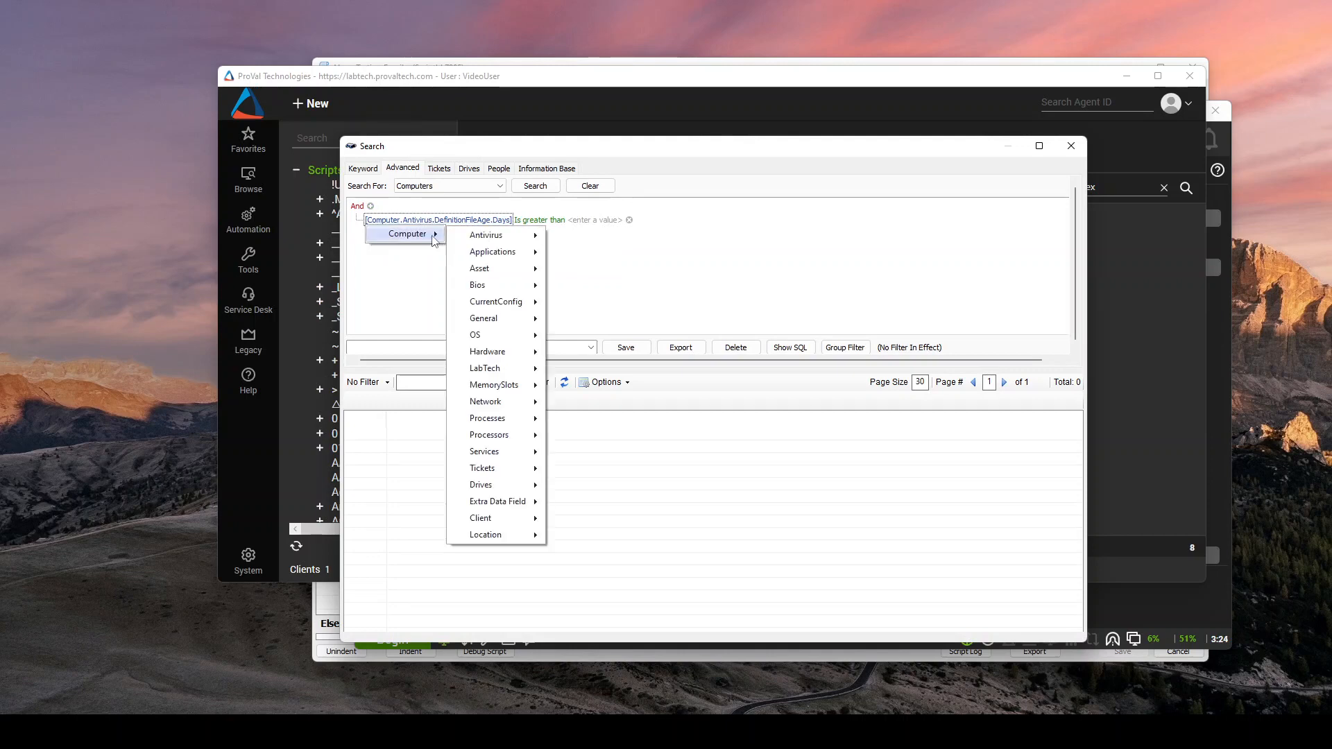
mouse_move(503, 501)
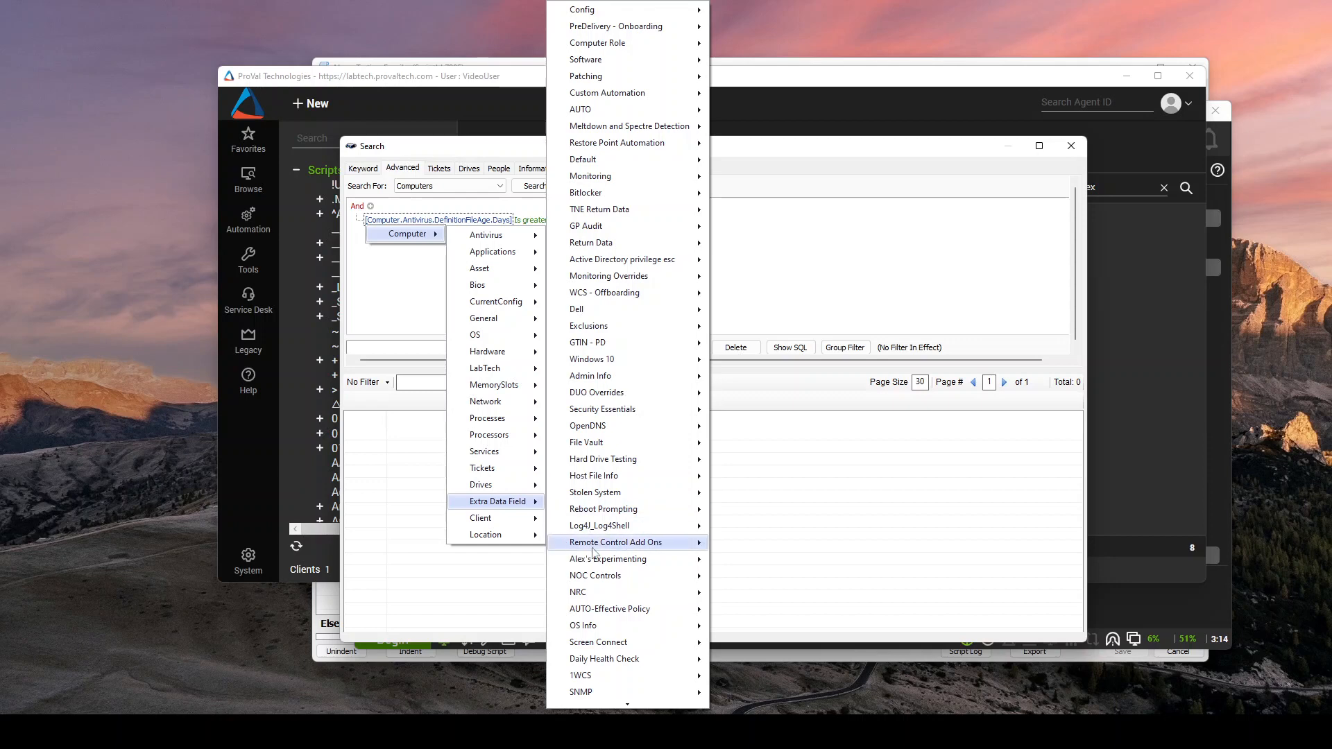
mouse_move(595, 565)
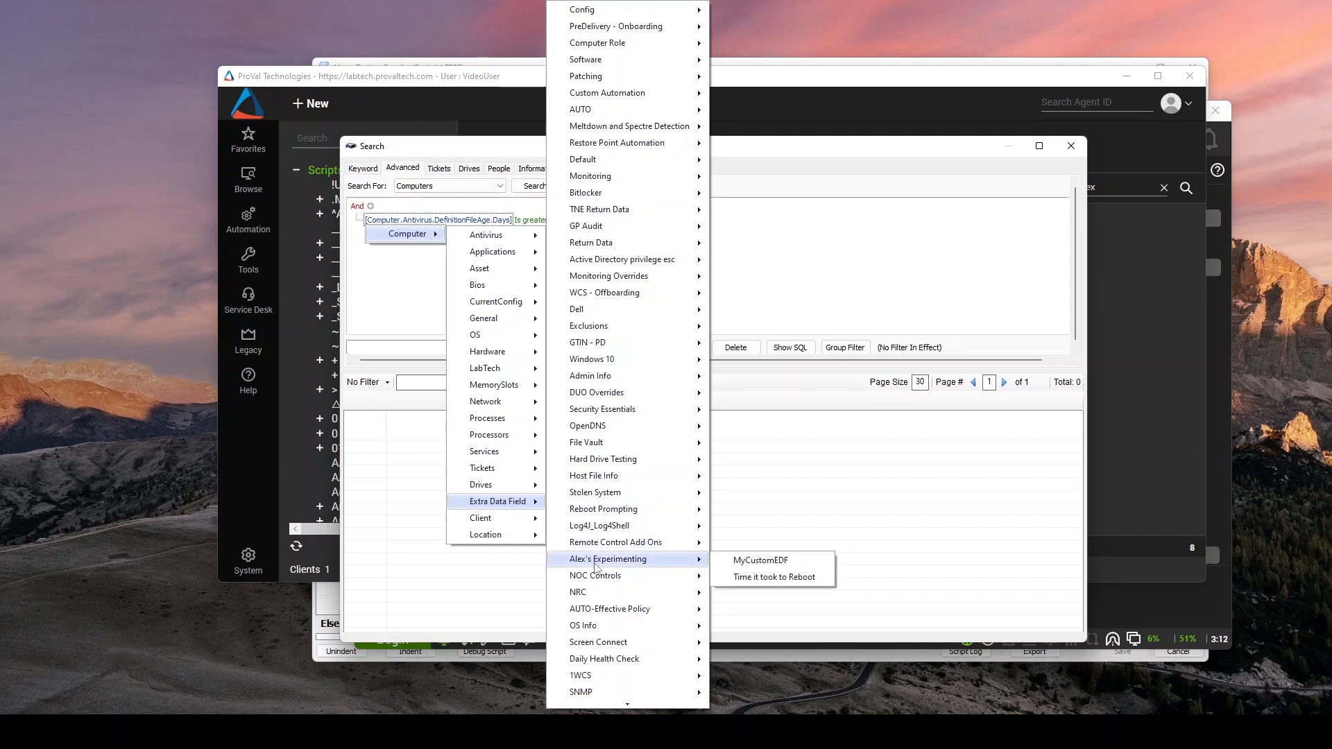
left_click(808, 563)
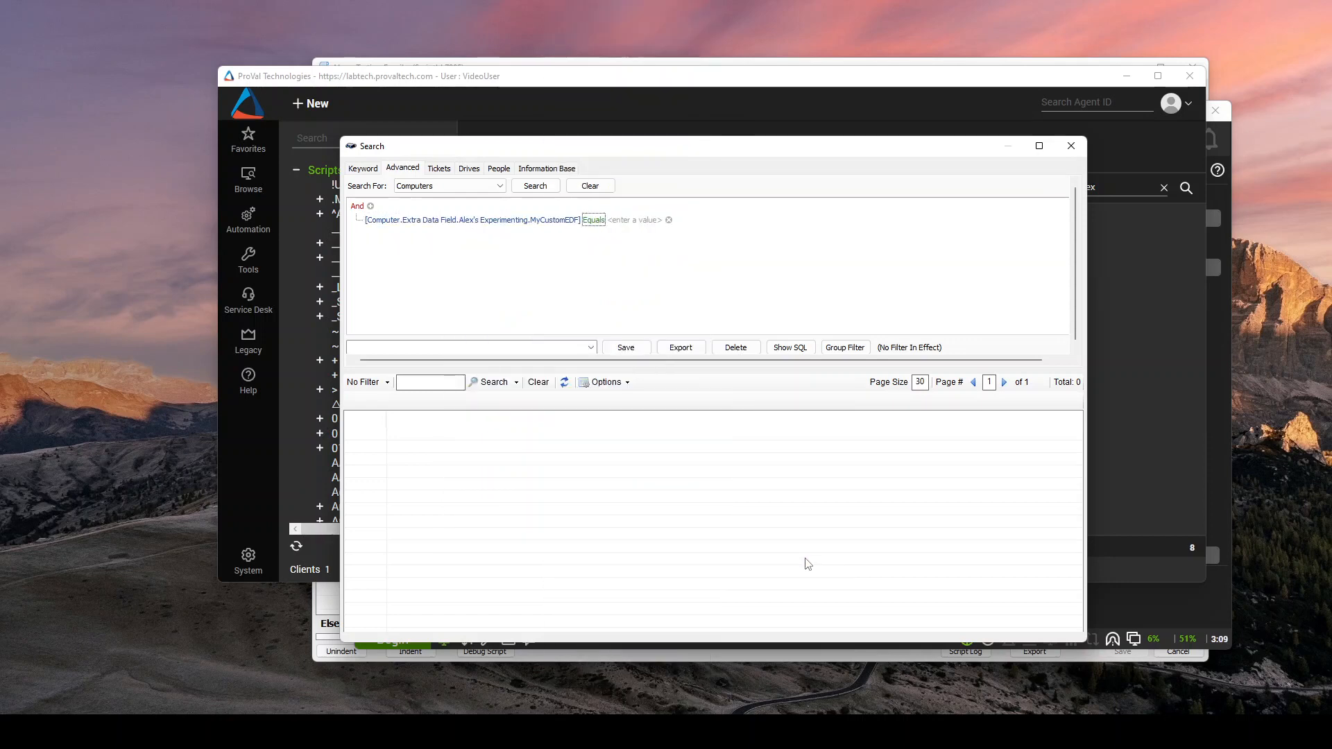
- Set the MyCustomEDF condition to Contains HyperV and run the search
left_click(595, 224)
left_click(648, 300)
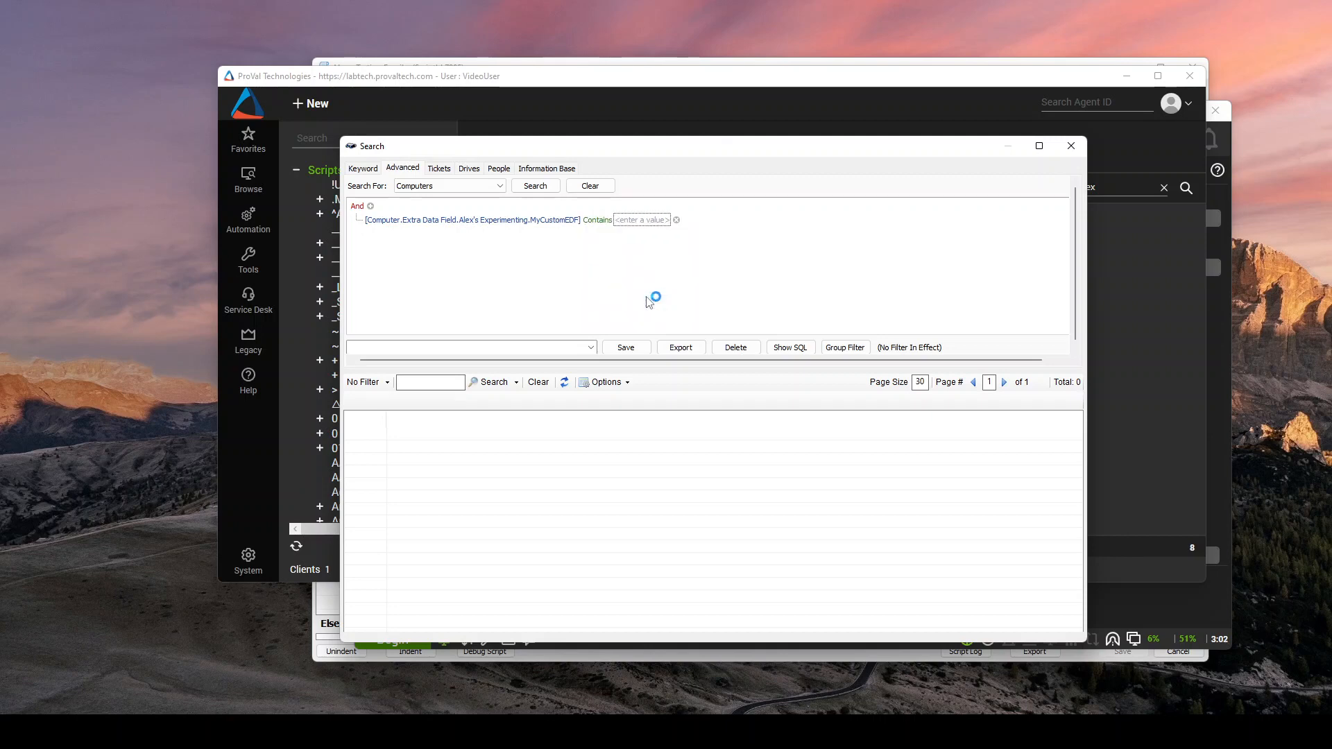
left_click(646, 220)
type("HyperV")
left_click(753, 244)
left_click(534, 186)
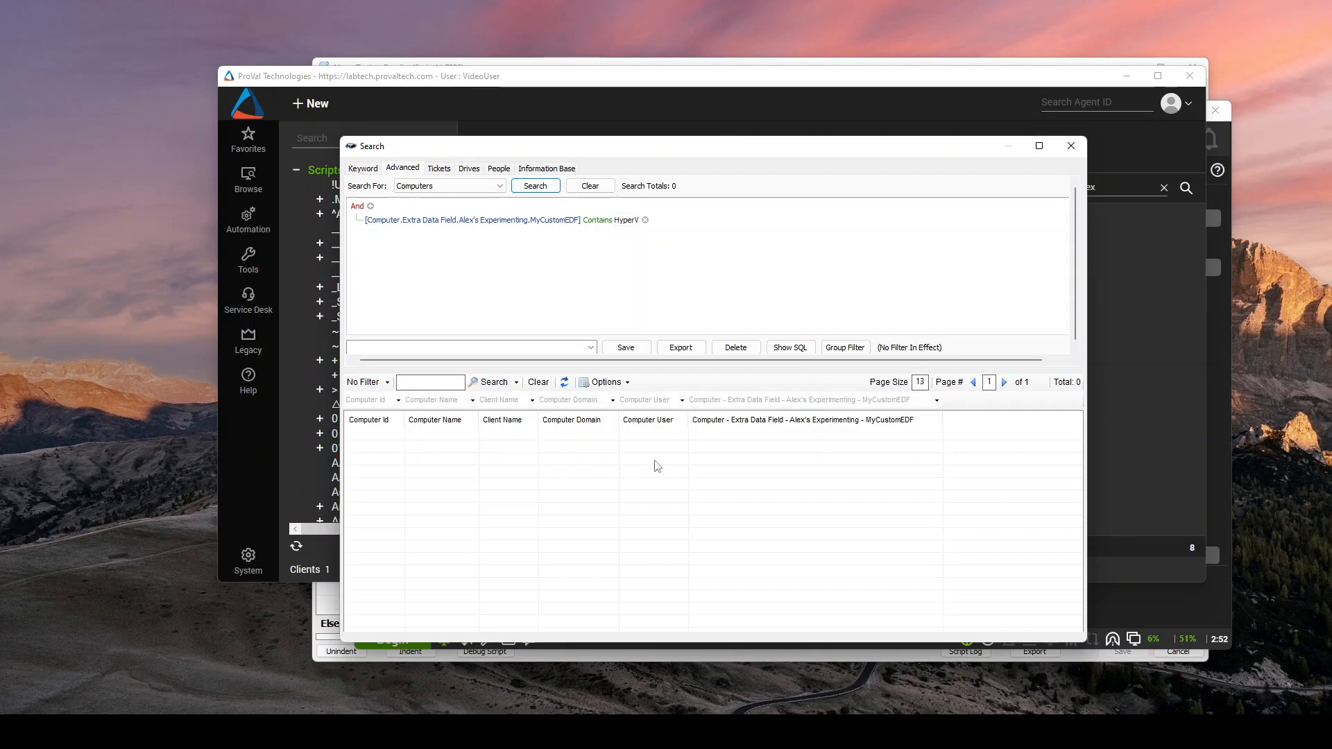
- Correct the condition's value to Hyper-V, rerun the search, and select the matching computer
left_click(629, 221)
left_click(639, 221)
type("-")
left_click(534, 184)
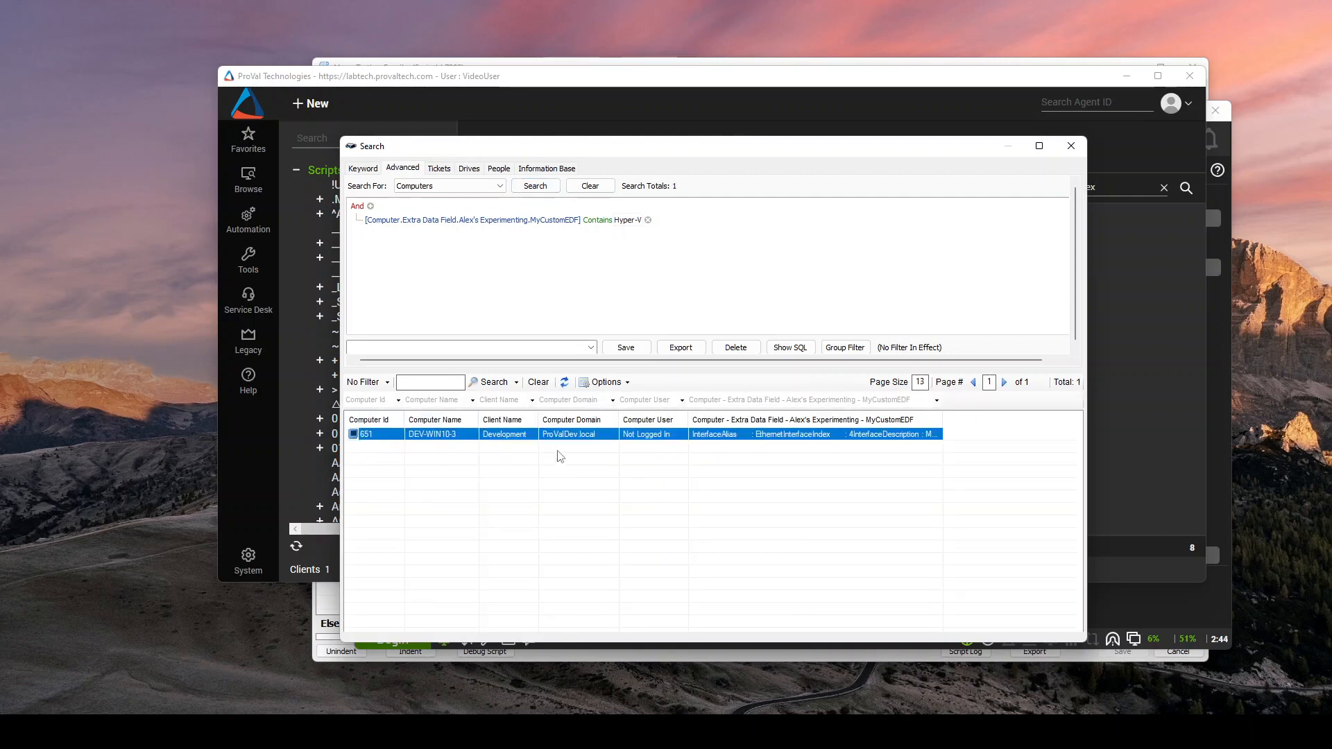
left_click(1162, 403)
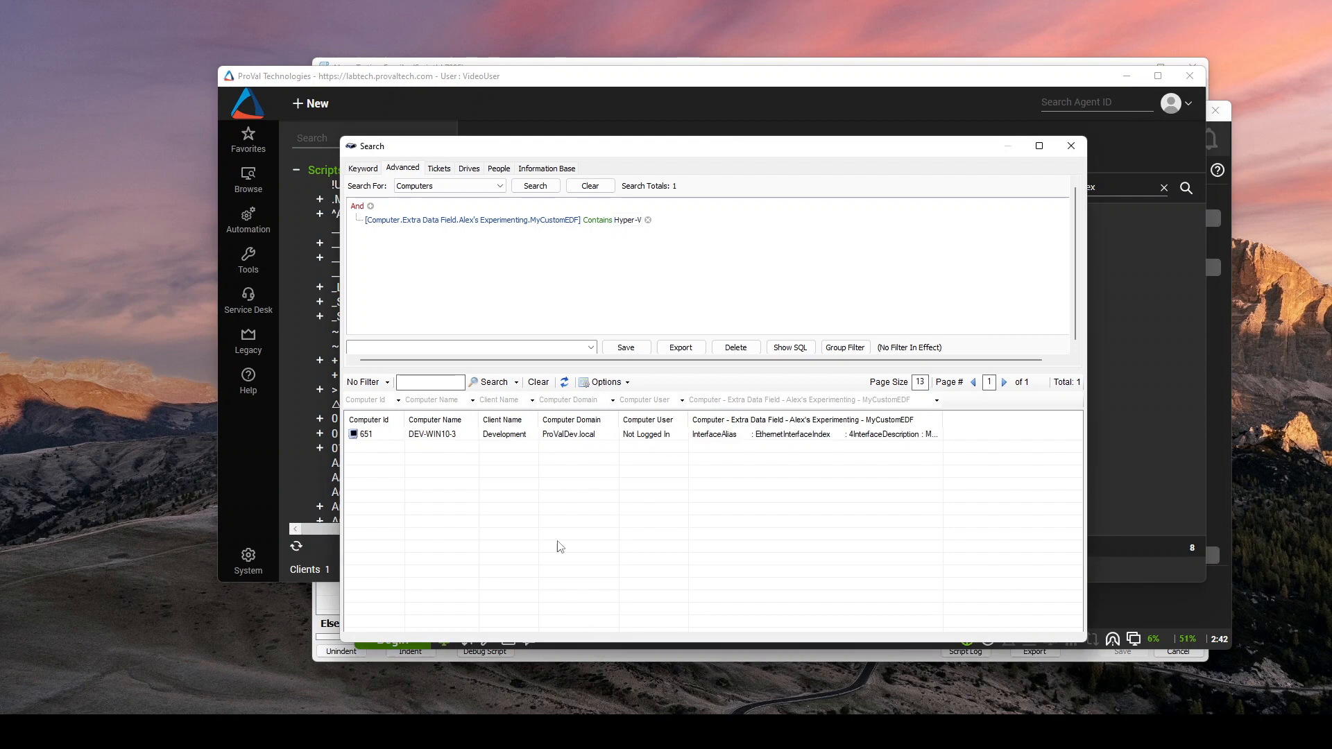
left_click(781, 423)
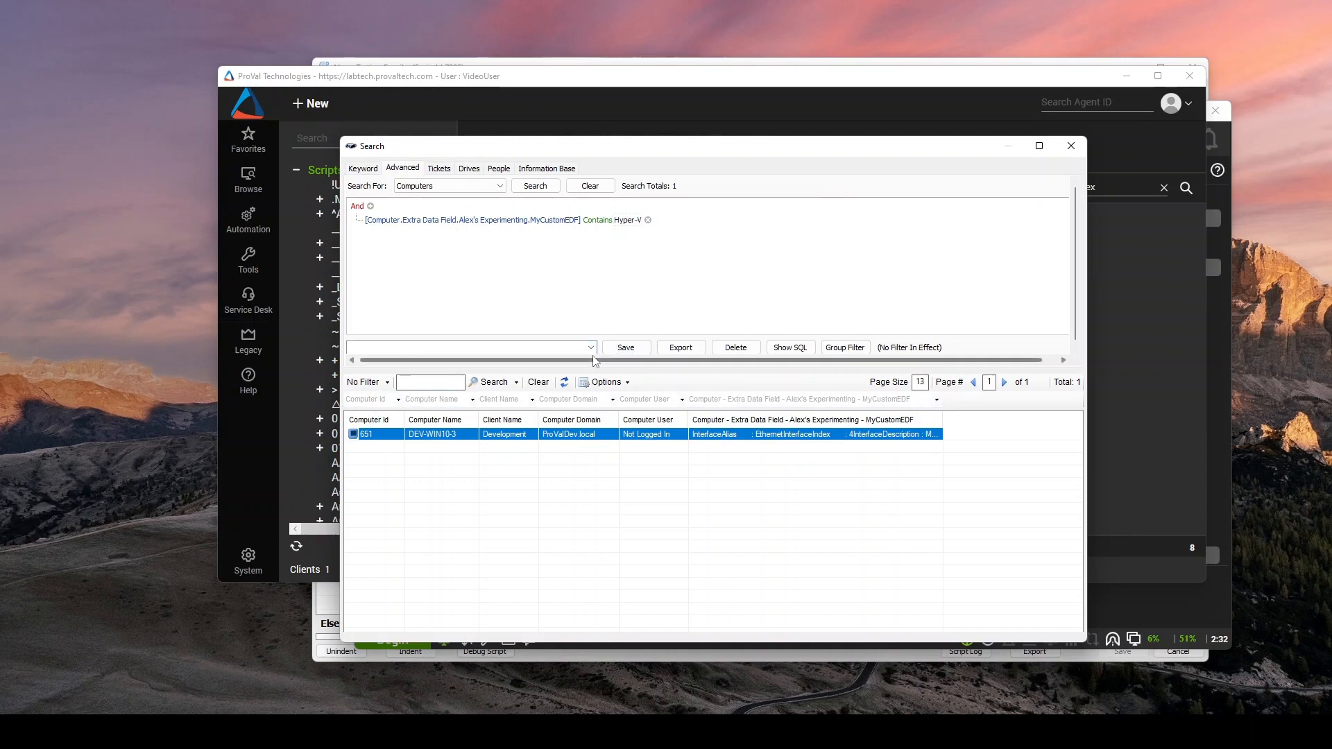
- Save the search as Alex-Testing-DELETE-EDF and reload the system cache, closing the SQL Spy window
left_click(512, 349)
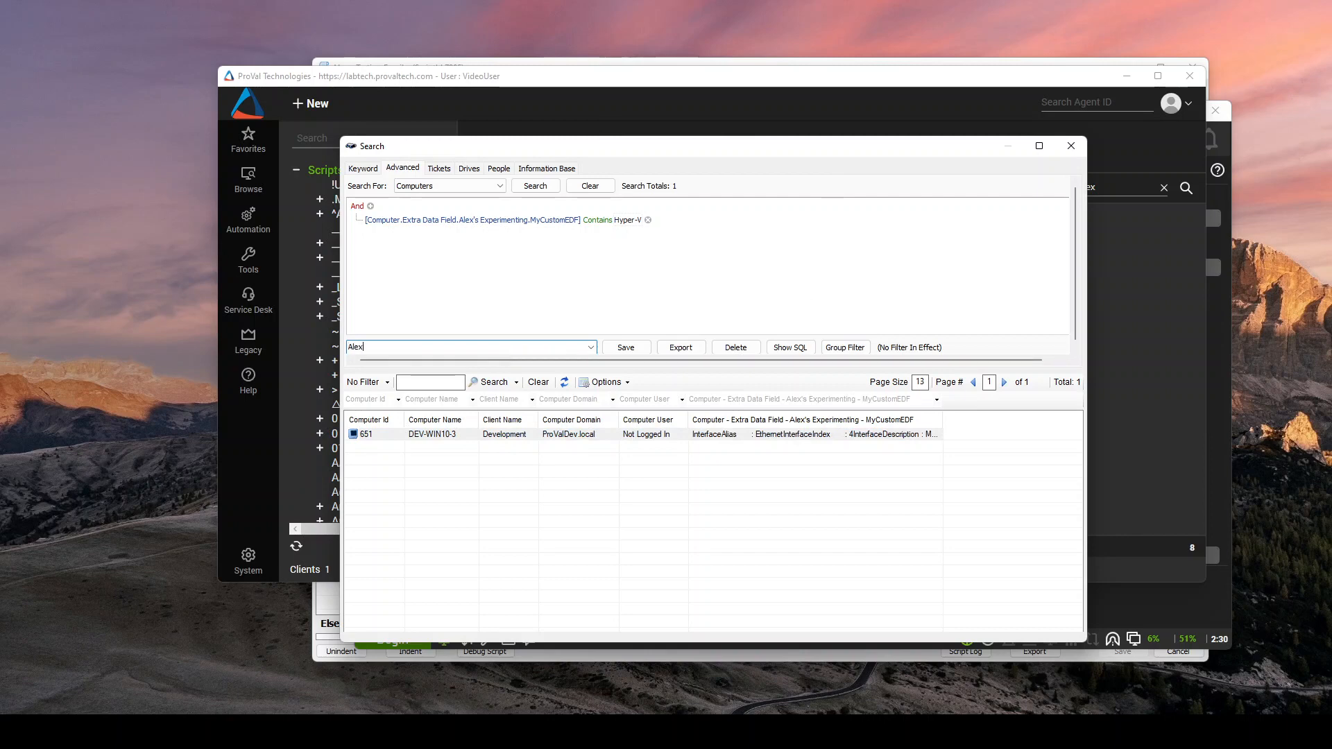
type("Alex-Testing-DELETE-EDF")
left_click(628, 351)
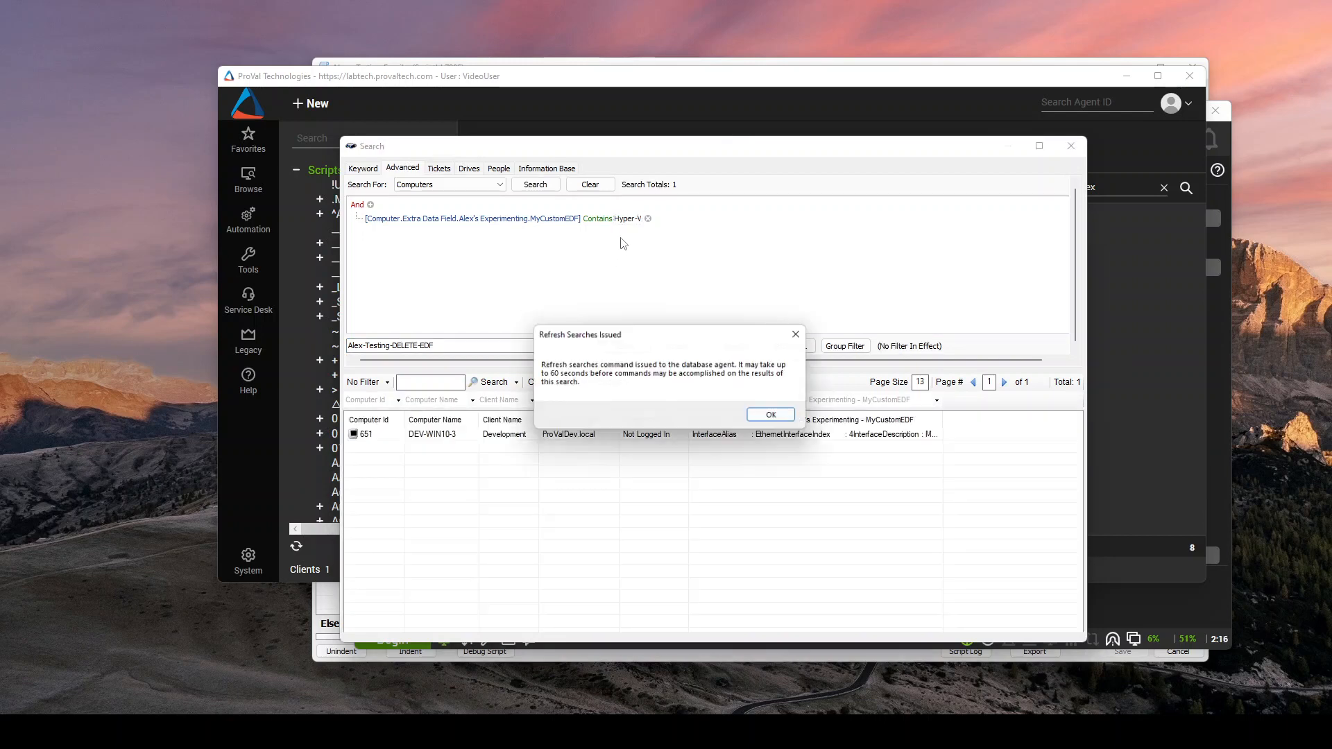
left_click(769, 414)
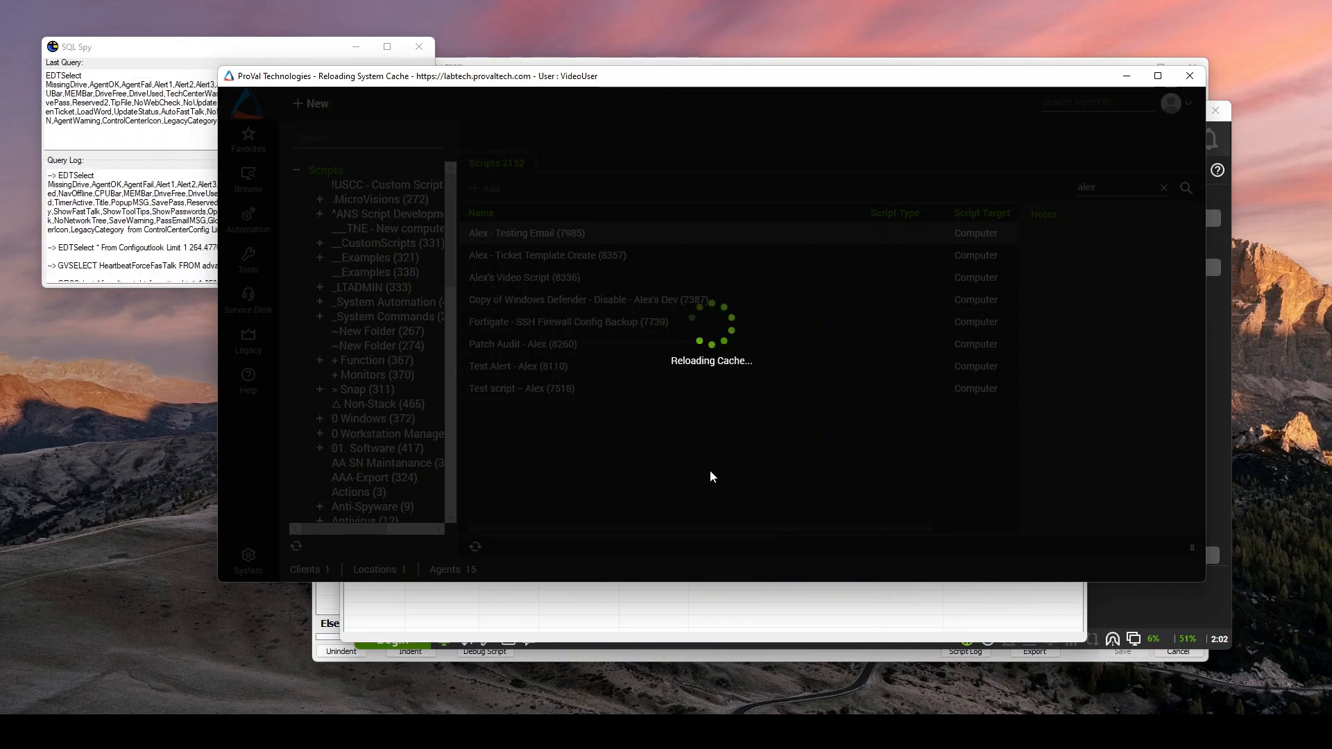
left_click(419, 47)
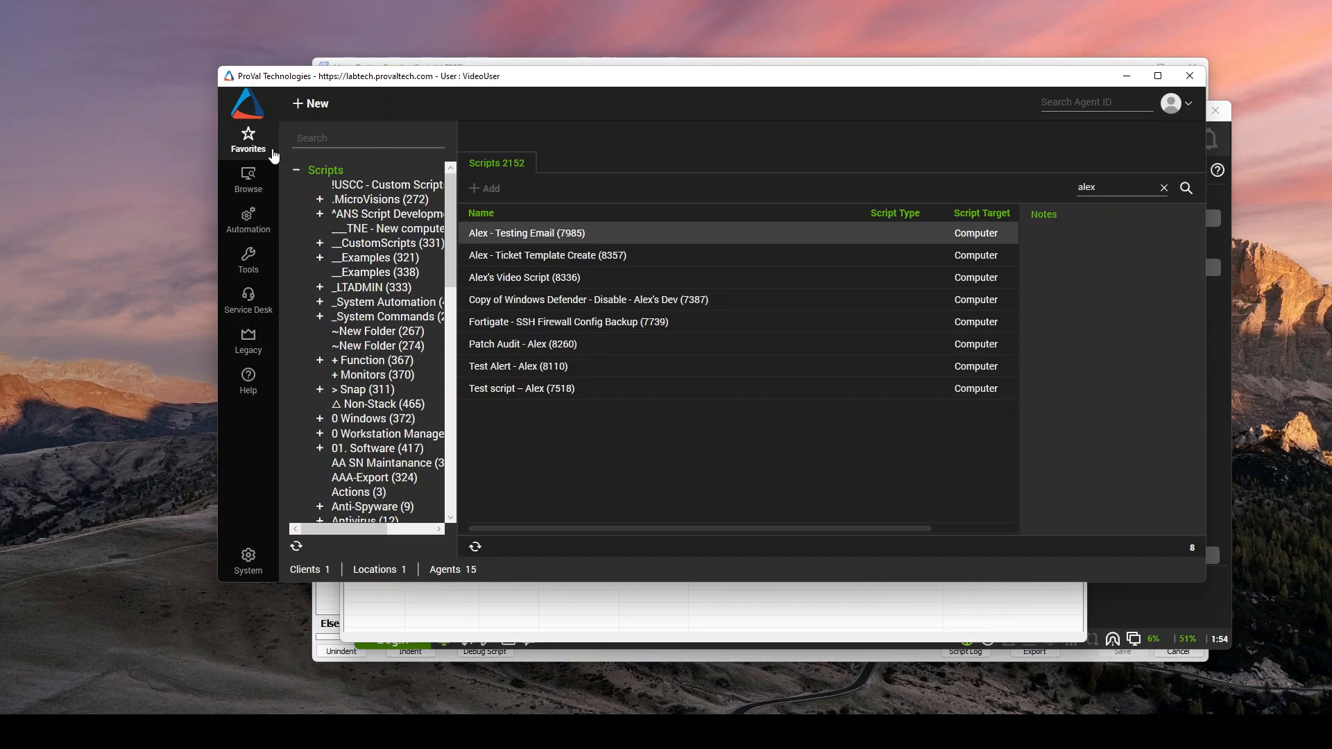
- Create a new group at the top level of the Groups tree
left_click(243, 188)
left_click(367, 136)
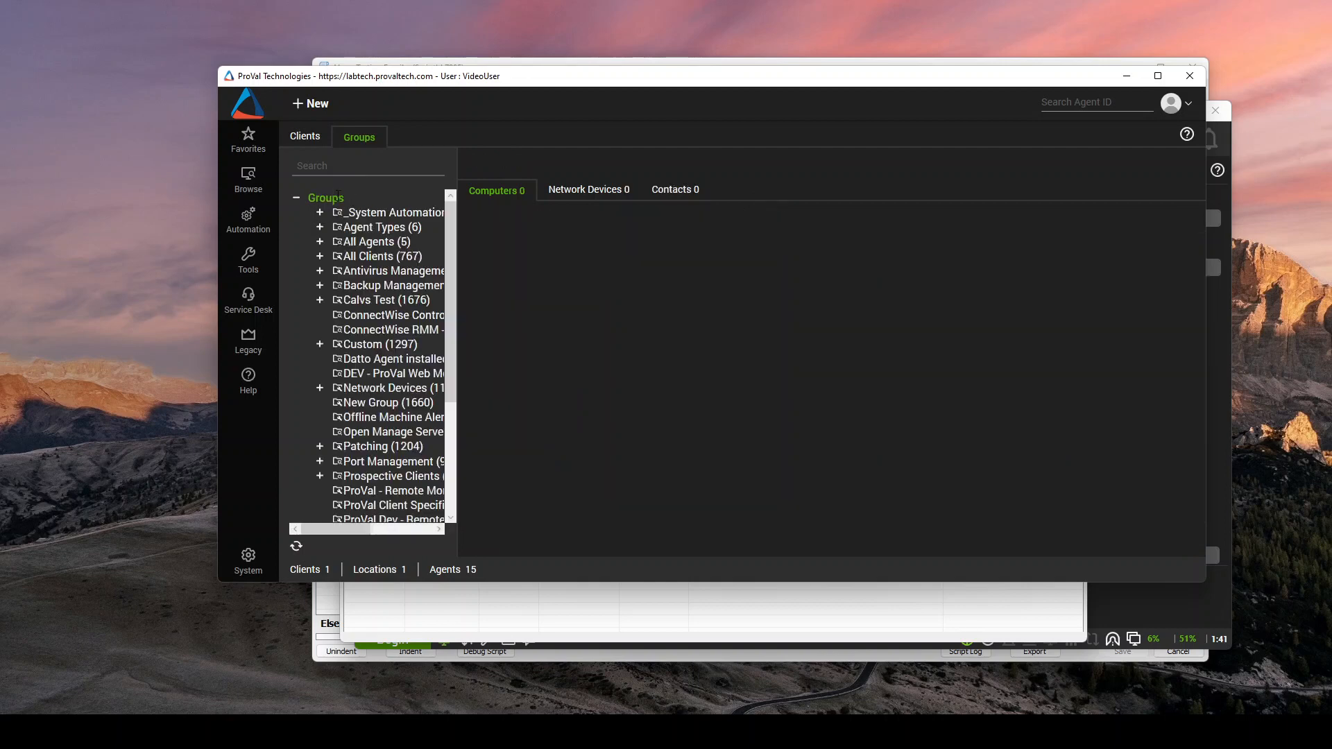
left_click(334, 199)
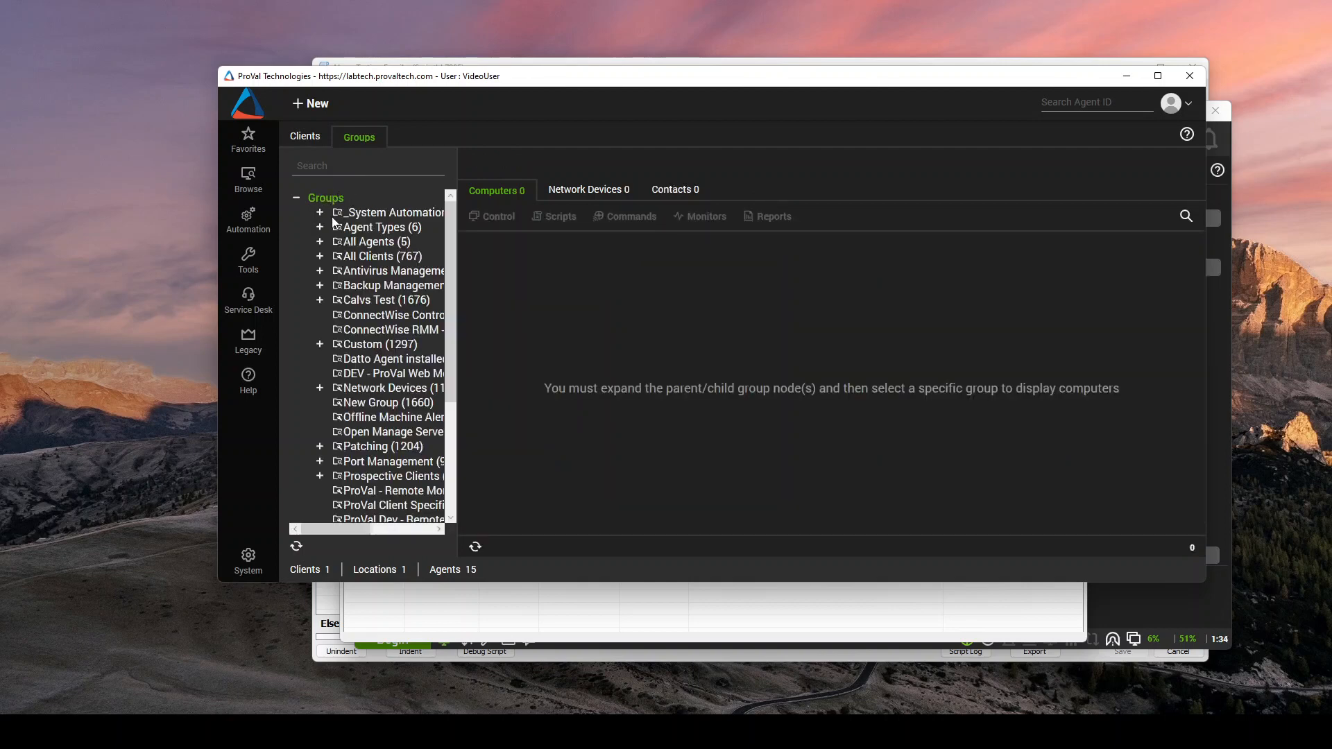
right_click(322, 198)
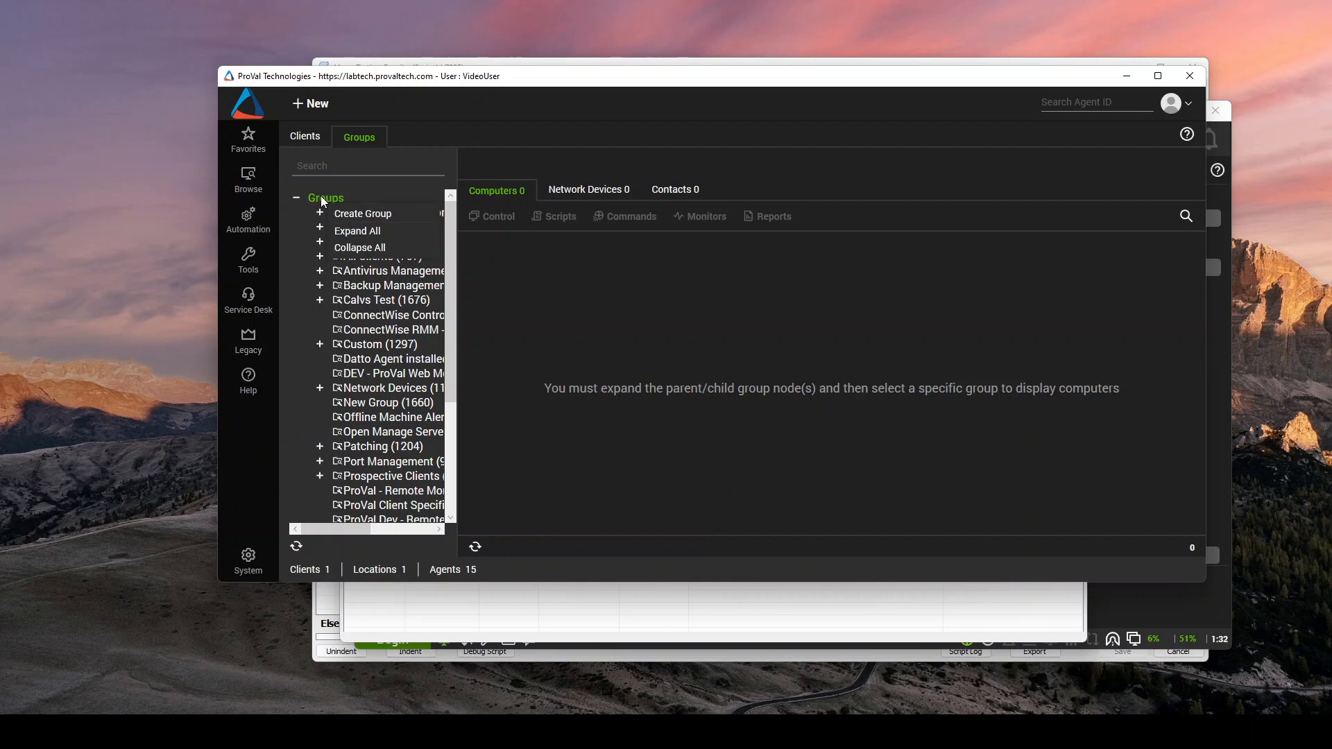
left_click(384, 215)
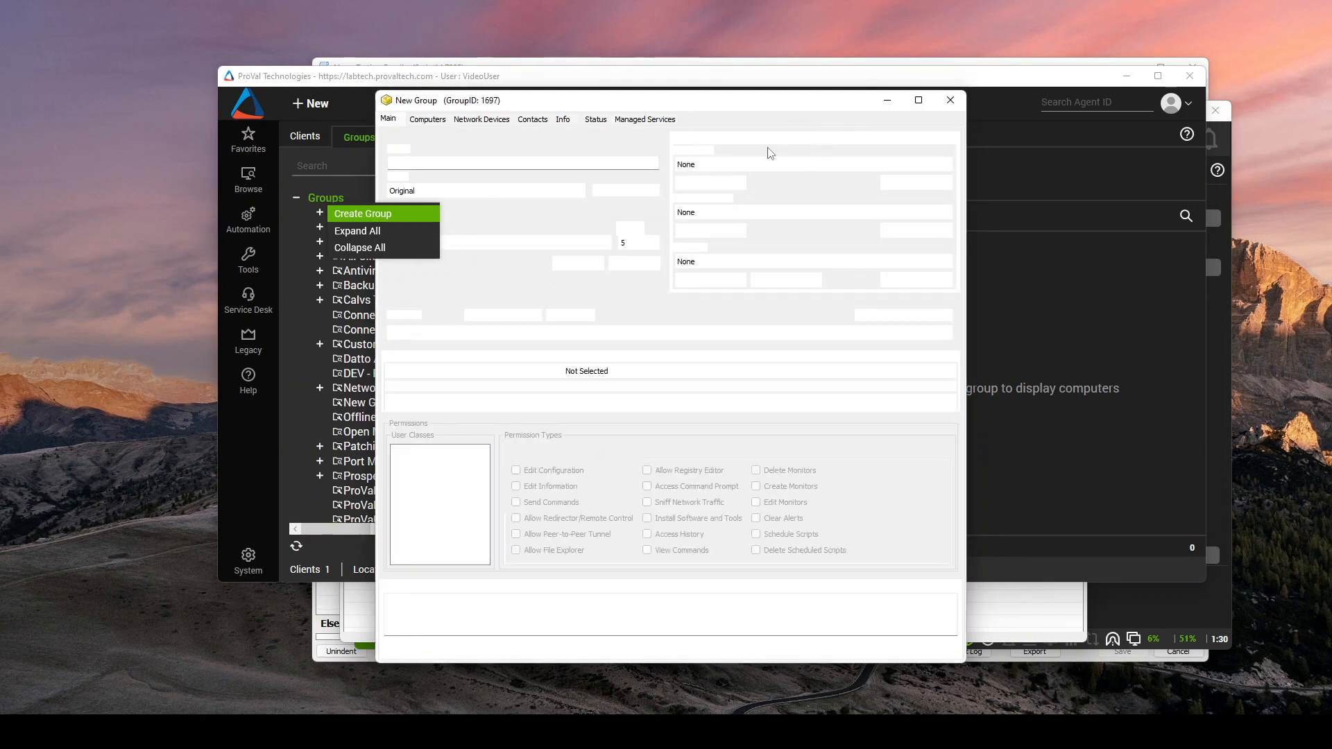
- Set the group's computer AutoJoin search to Alex-Testing-DELETE-EDF, limited to the search, and run the auto join from its preview
left_click(772, 164)
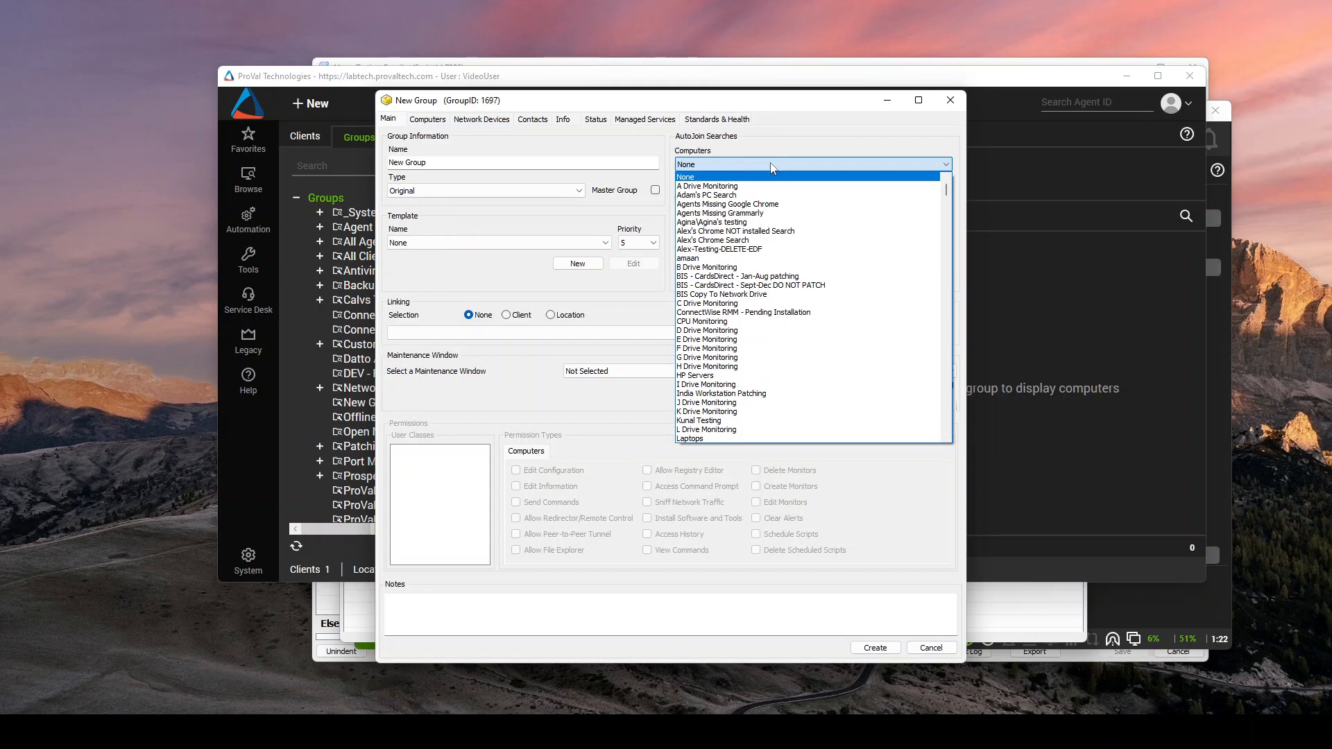
left_click(714, 249)
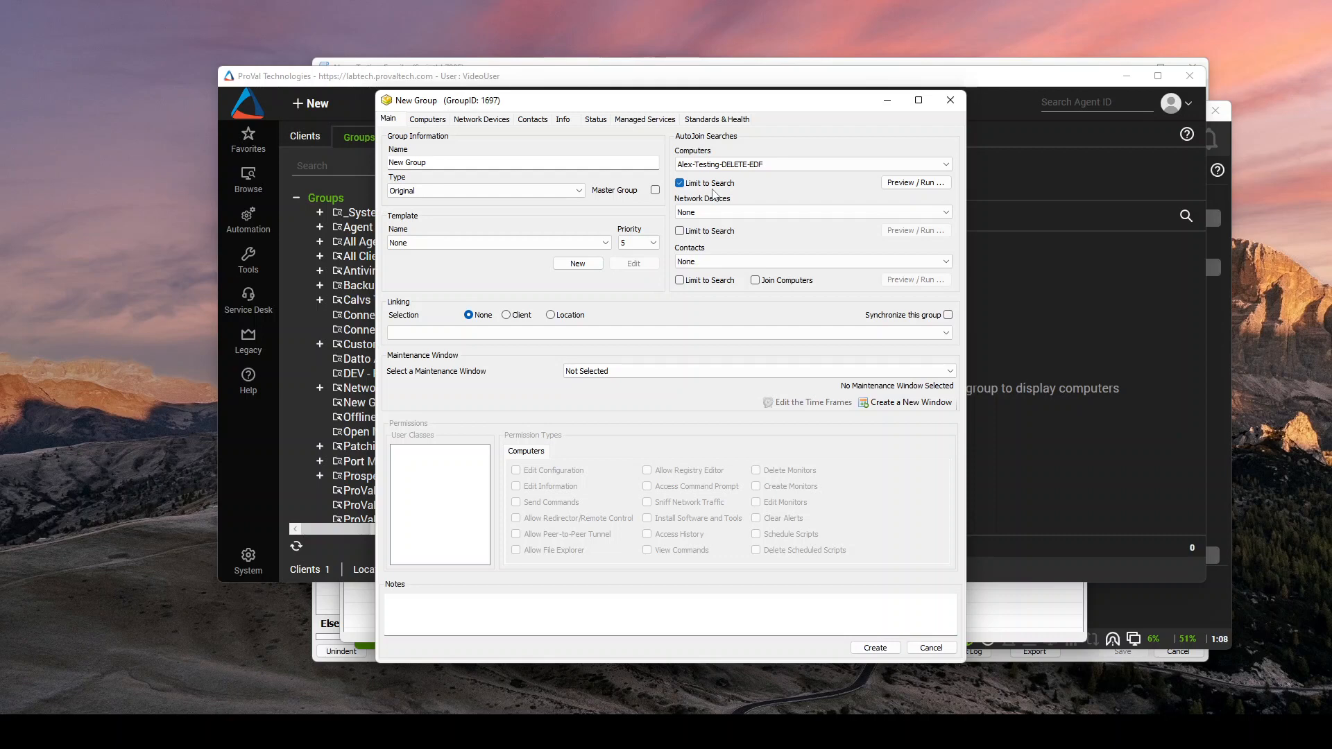
left_click(917, 182)
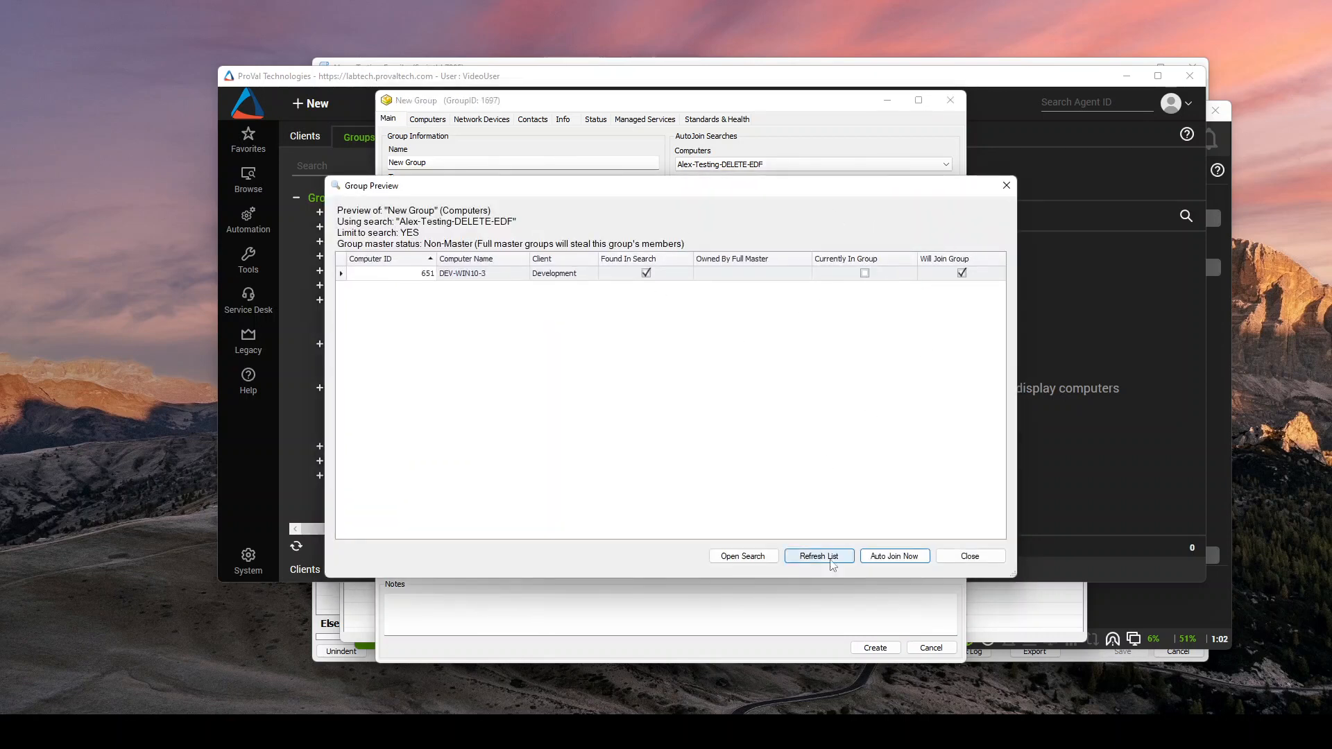
left_click(897, 557)
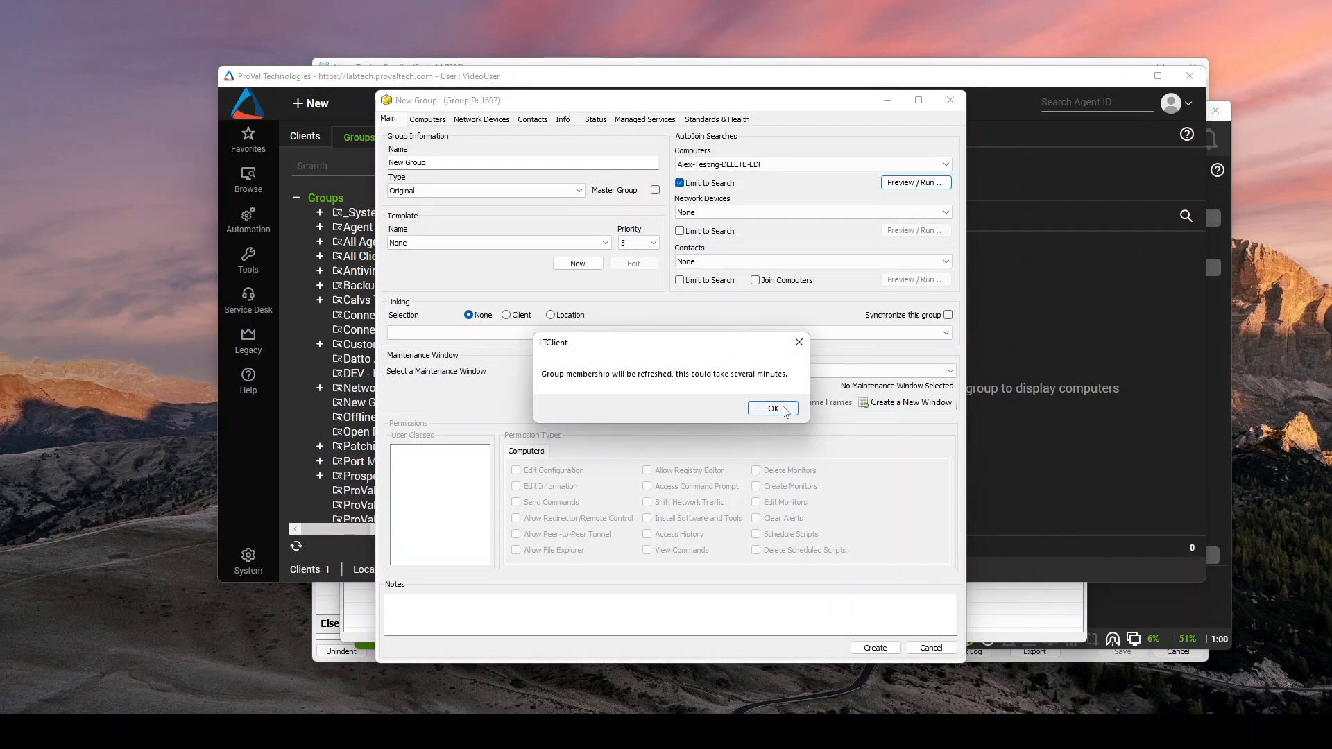
left_click(784, 410)
- Name the new group IP Networking Contains Hyper-V
left_click_drag(469, 162, 356, 162)
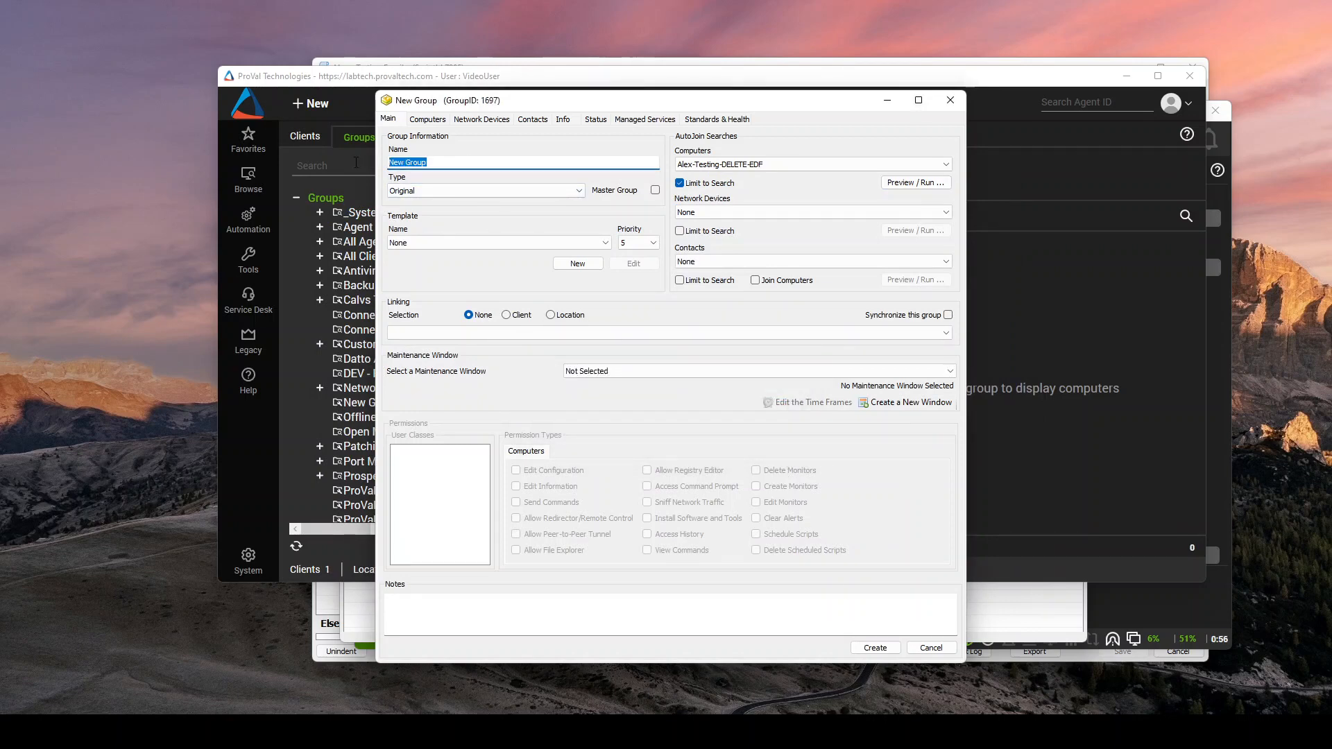
type("IP Networking Contains Hyper-V")
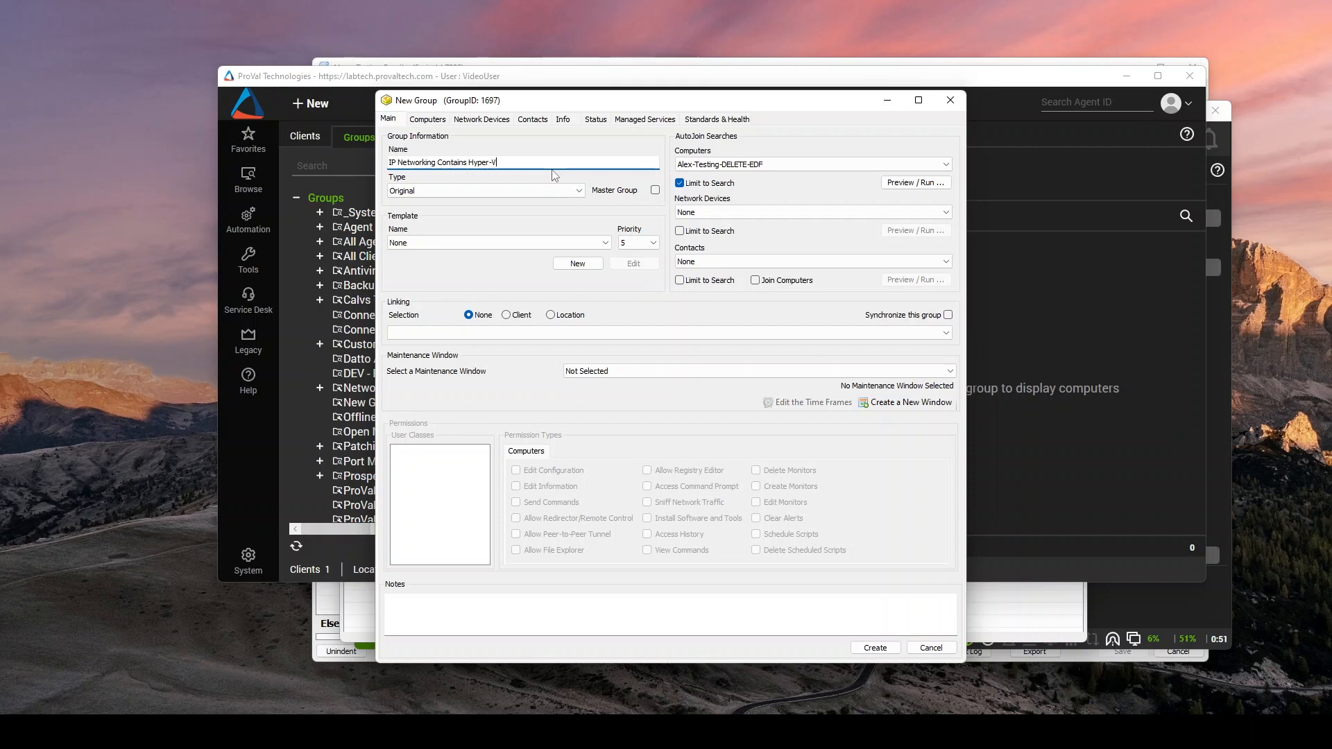
key("ctrl+a")
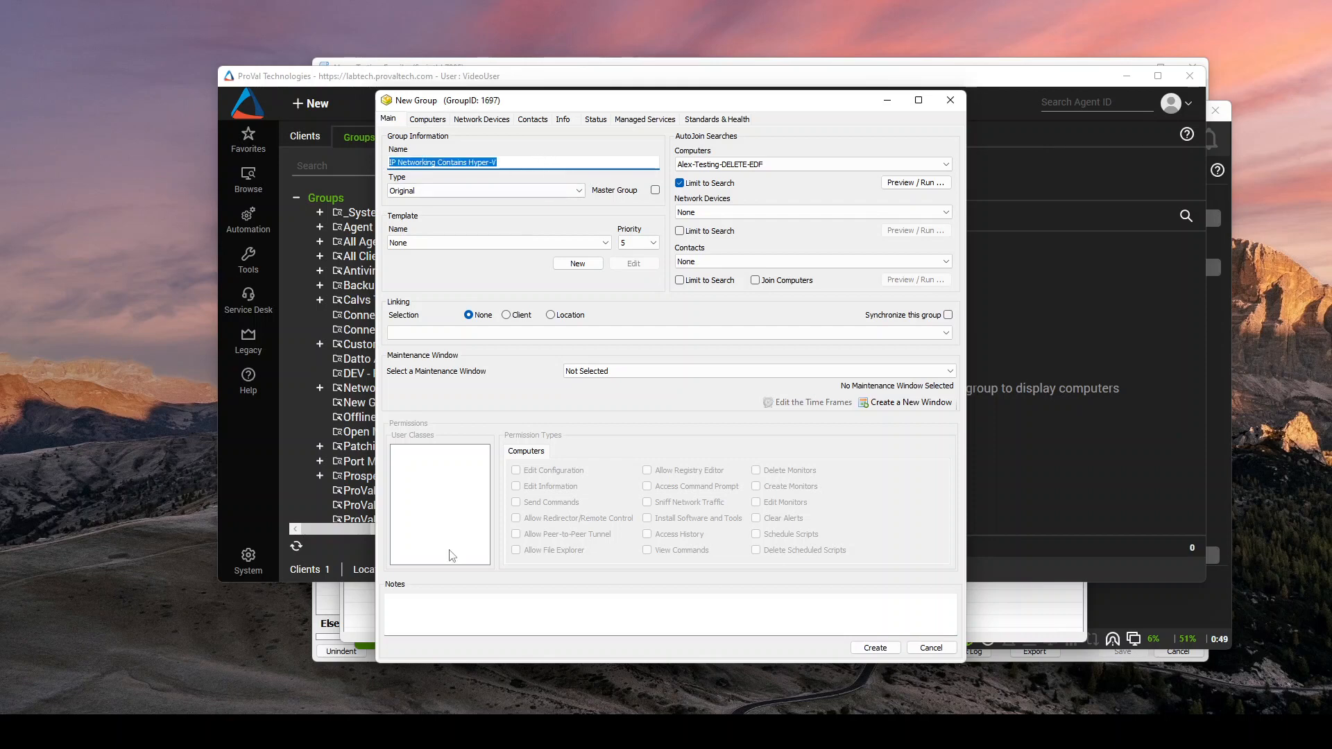
- Add the note "Looking for where all EDFs that I made contain Hyper-V" to the group and create it
left_click(448, 626)
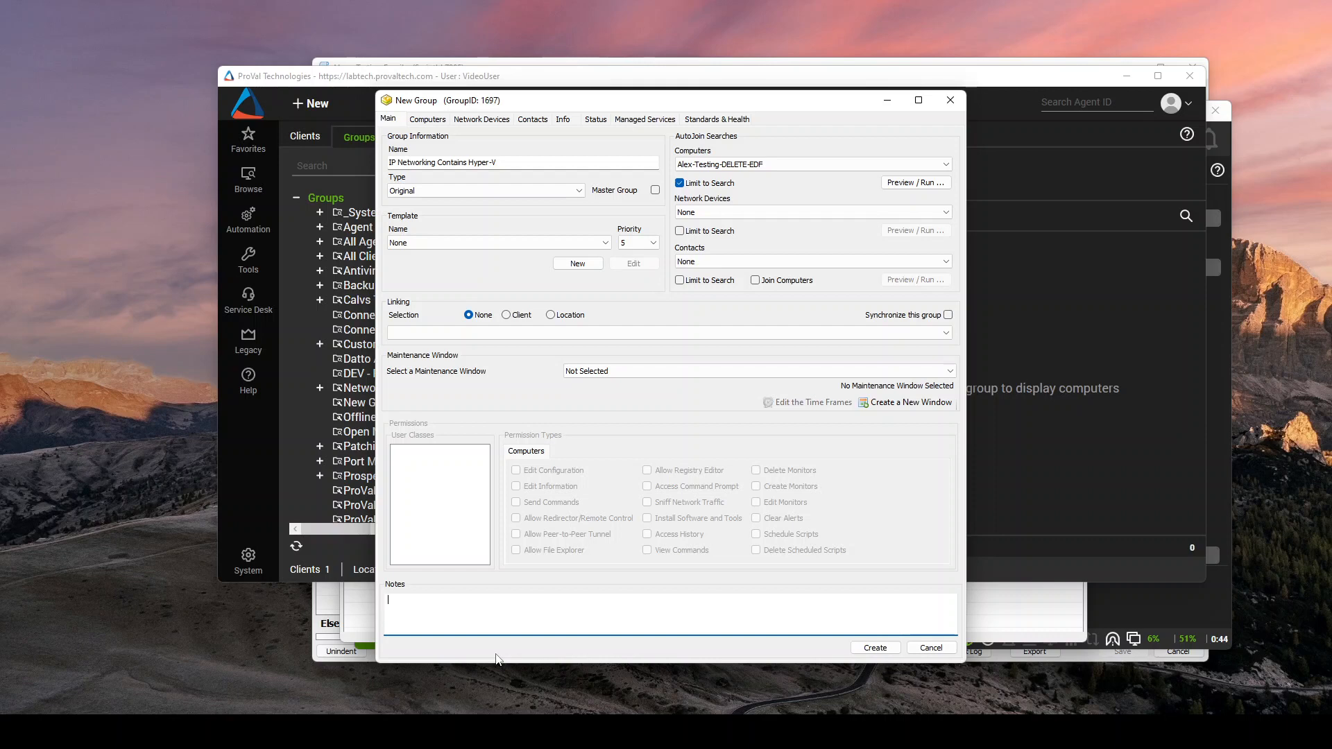
type("Looking for where all EDFs that I made")
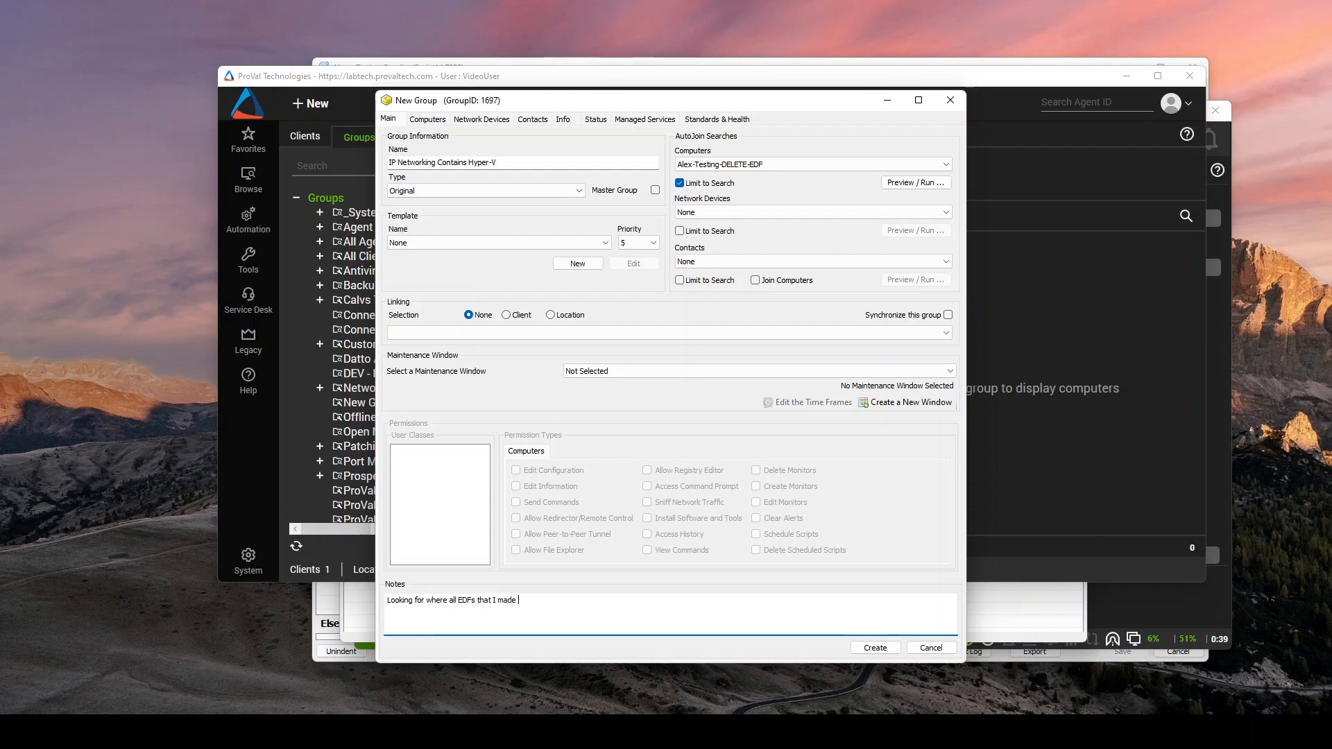
type(" contain Hyper-V")
left_click_drag(583, 627, 375, 615)
left_click(625, 626)
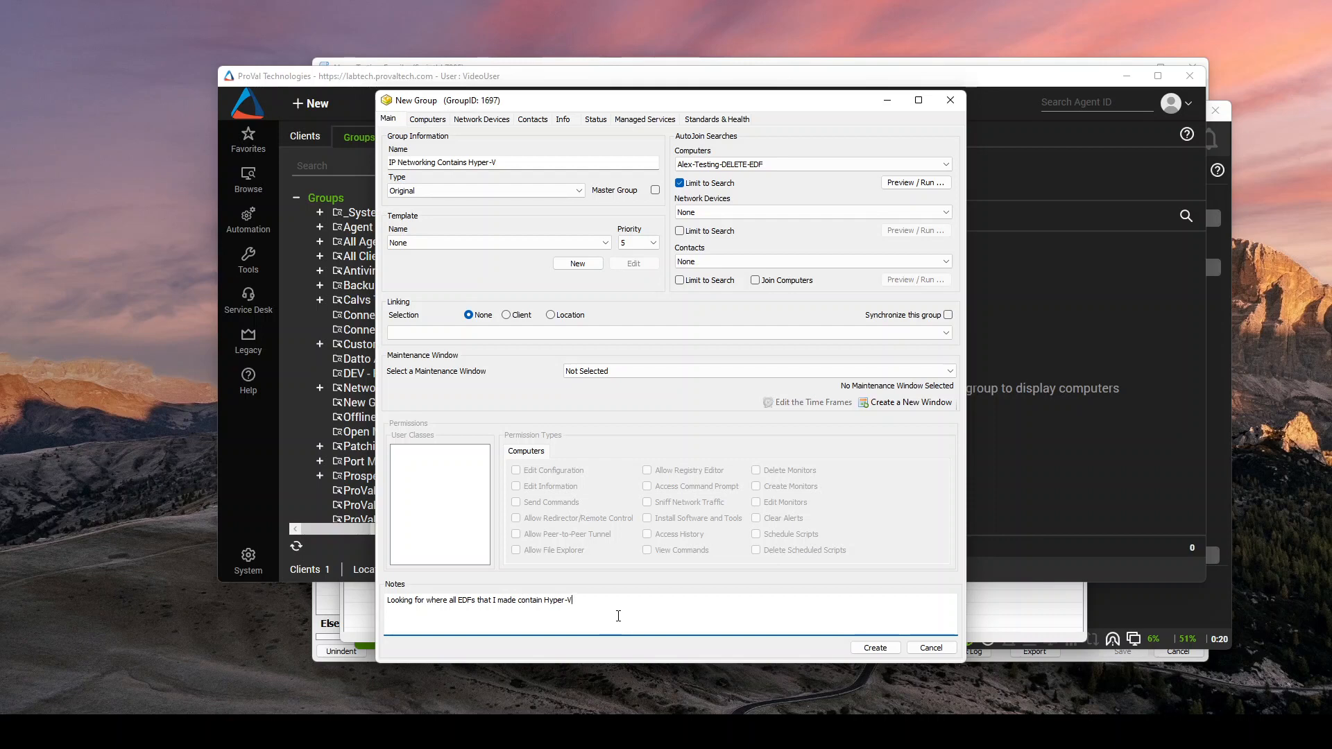
left_click_drag(649, 615, 367, 601)
left_click_drag(609, 607, 359, 603)
left_click(711, 627)
left_click(876, 649)
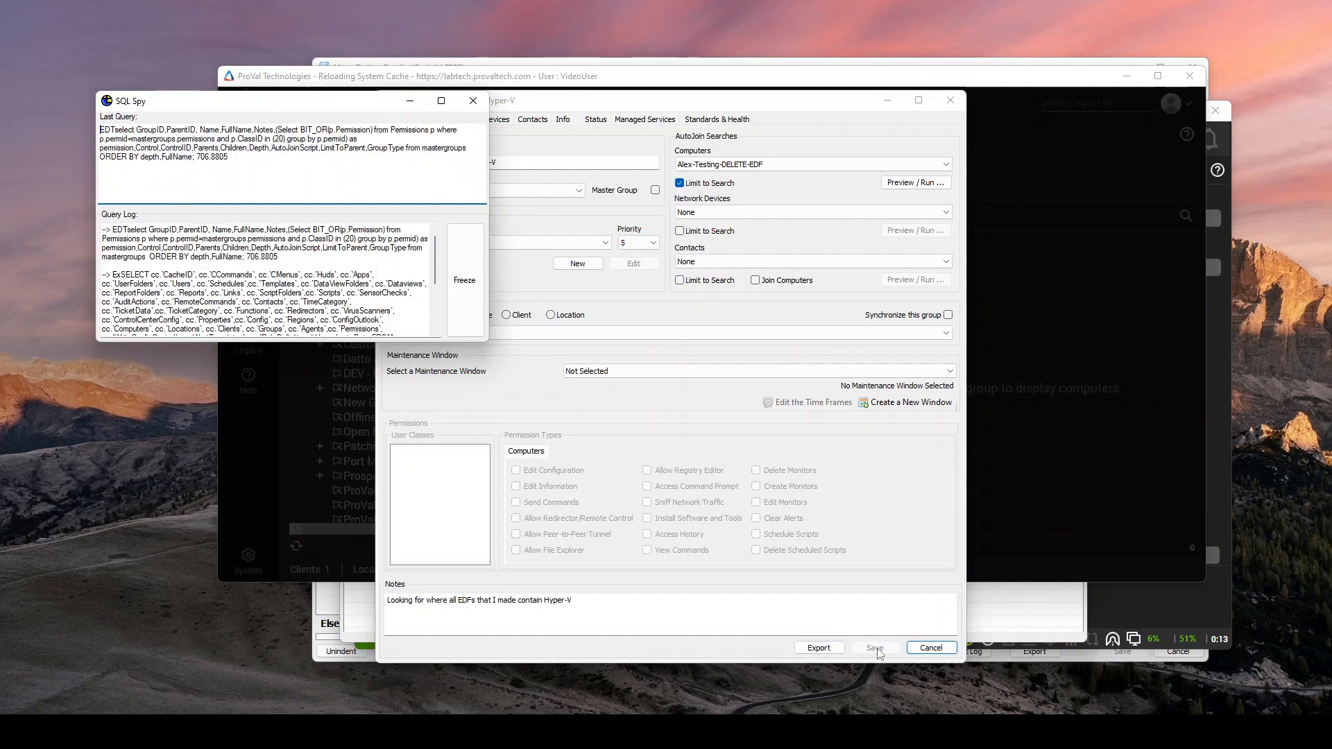
- Examine the new group's computer members list, scheduled scripts, internal monitors and remote monitors
left_click(628, 94)
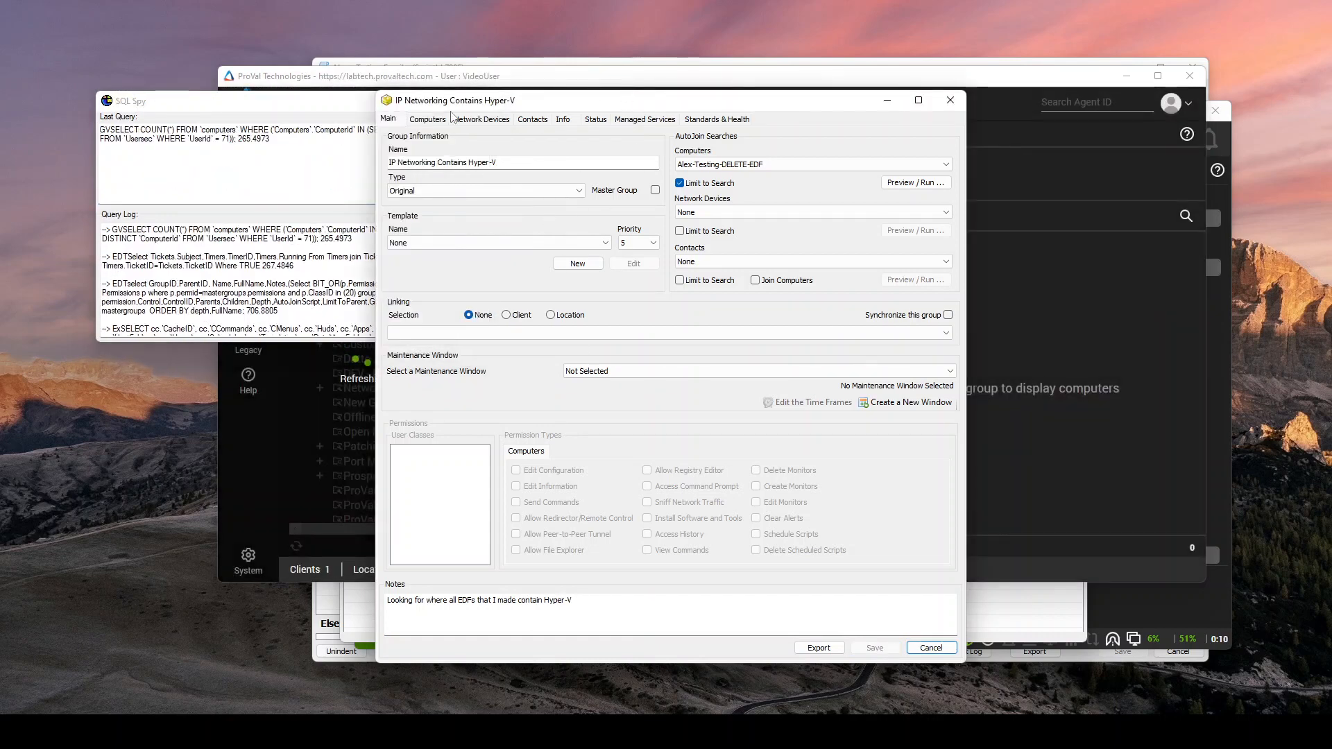
left_click(444, 119)
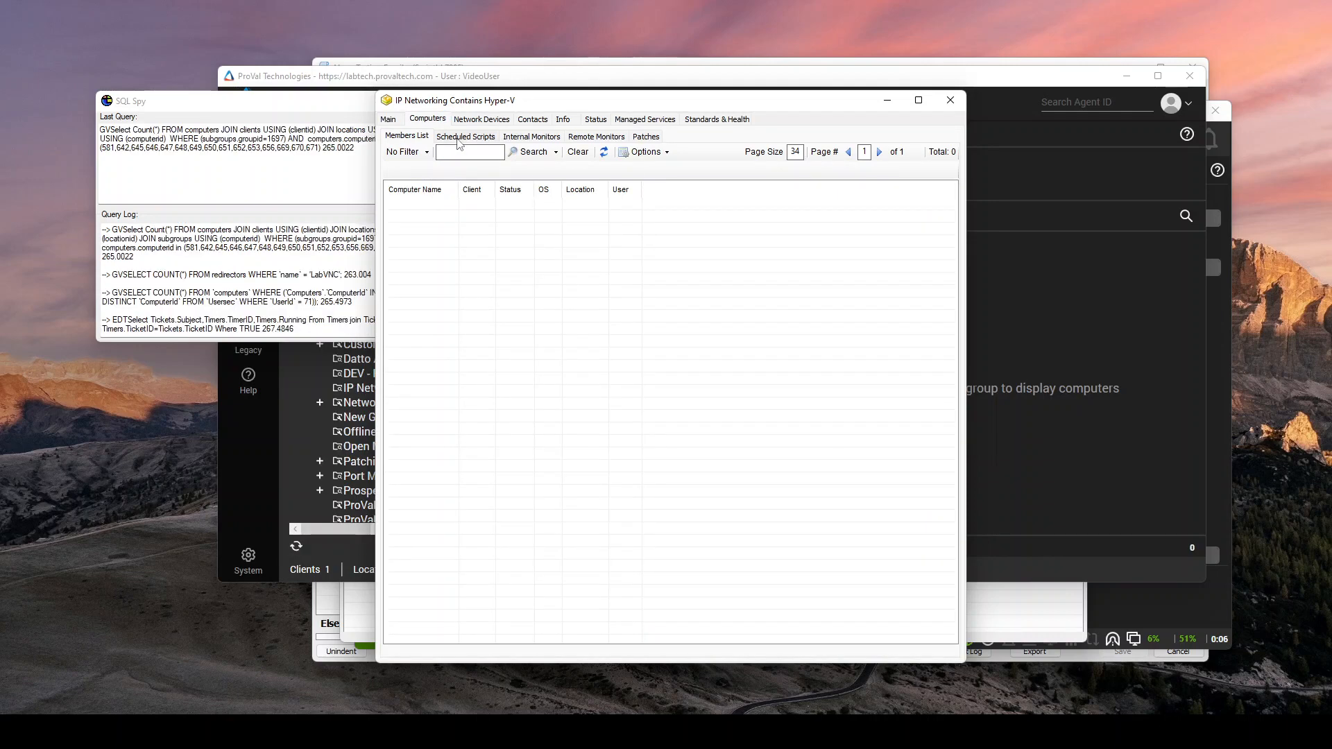
left_click(461, 137)
left_click(529, 136)
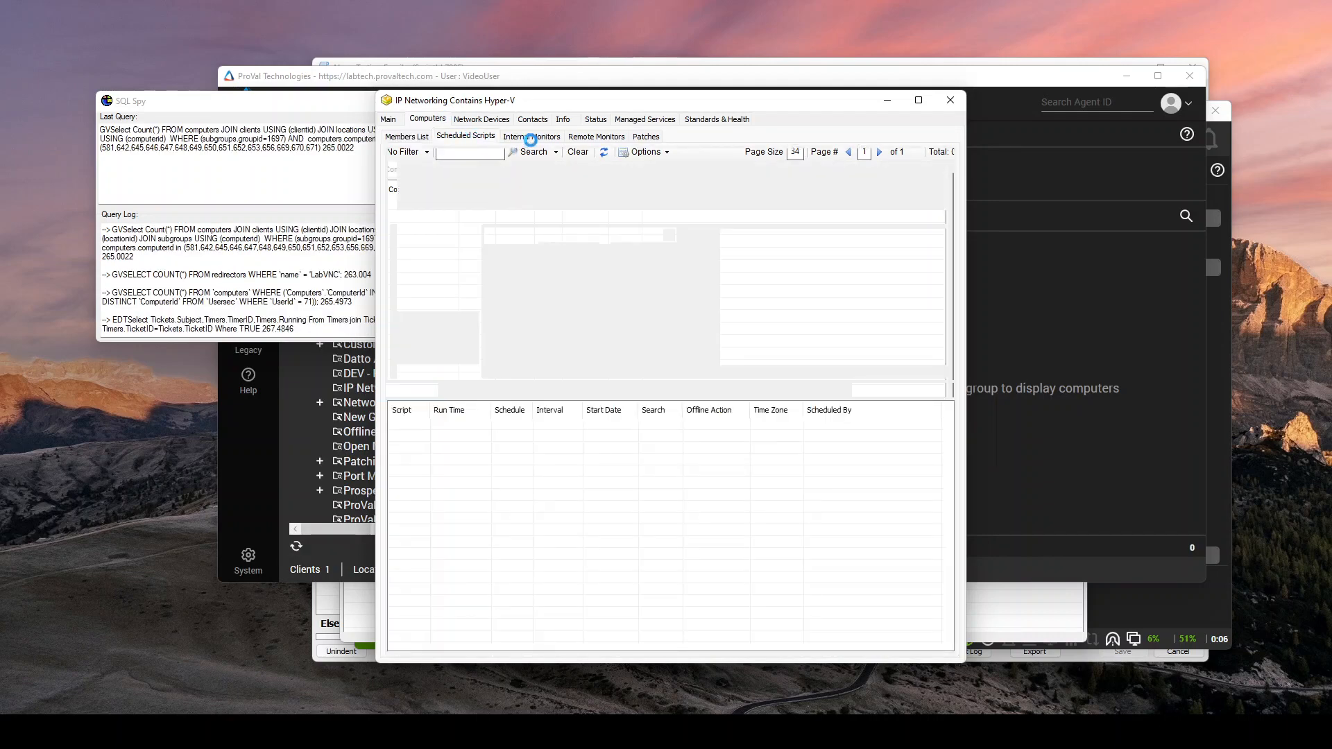
left_click(587, 136)
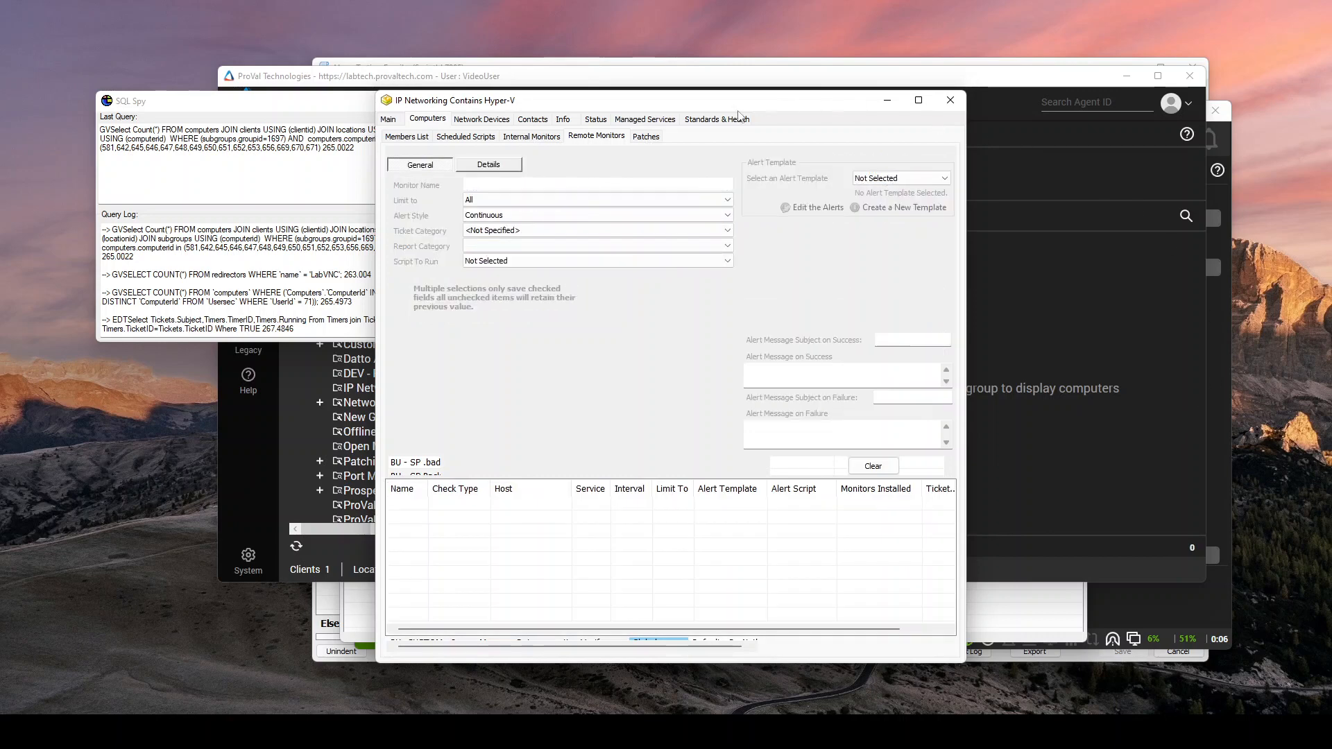
left_click(531, 136)
left_click(464, 137)
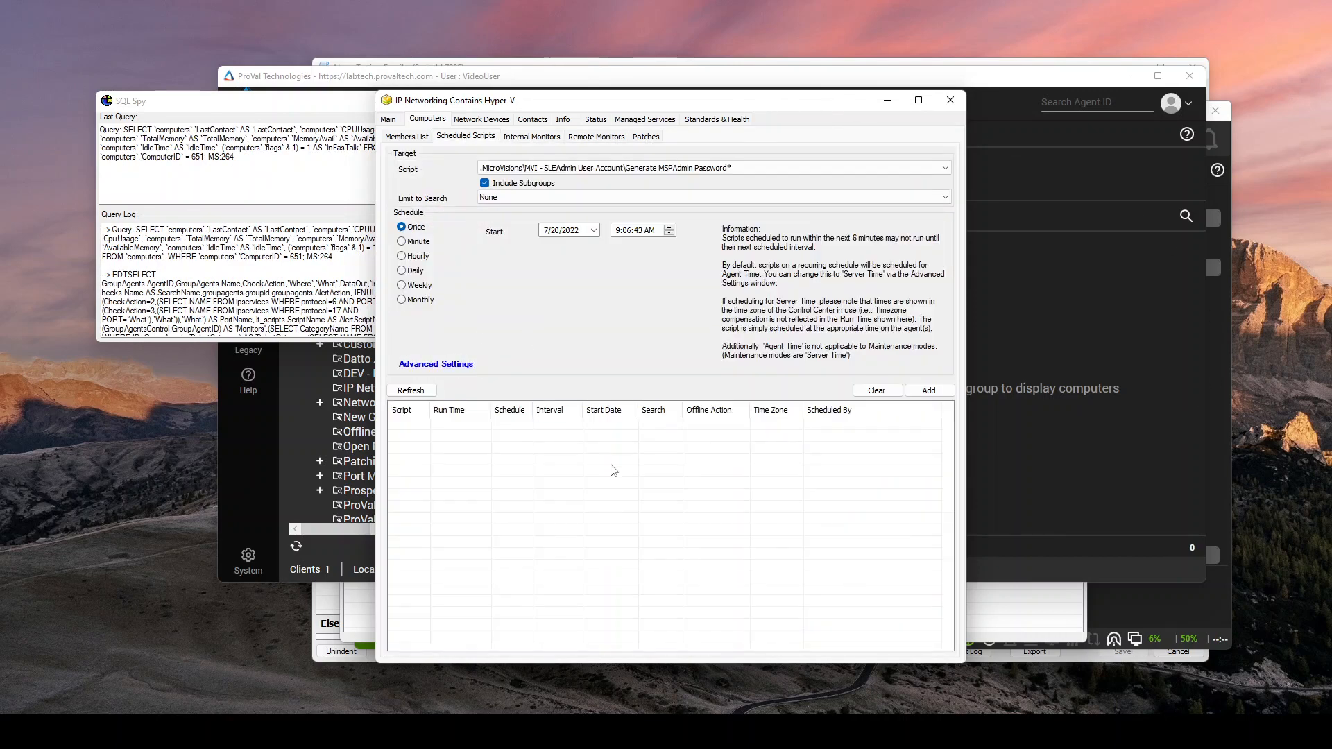